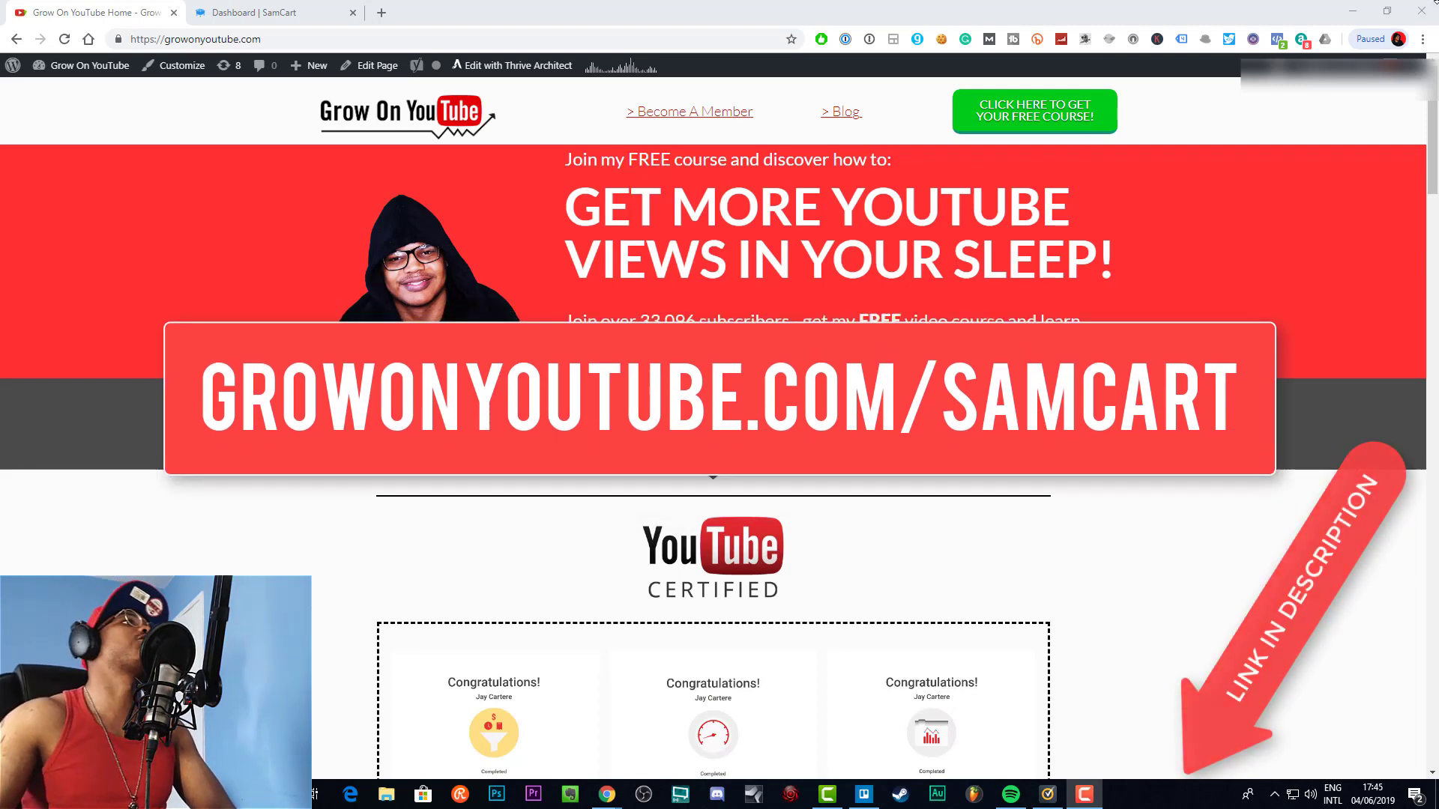
From the SamCart Dashboard, start a new product and enter the name 'test sub'.
left_click(284, 10)
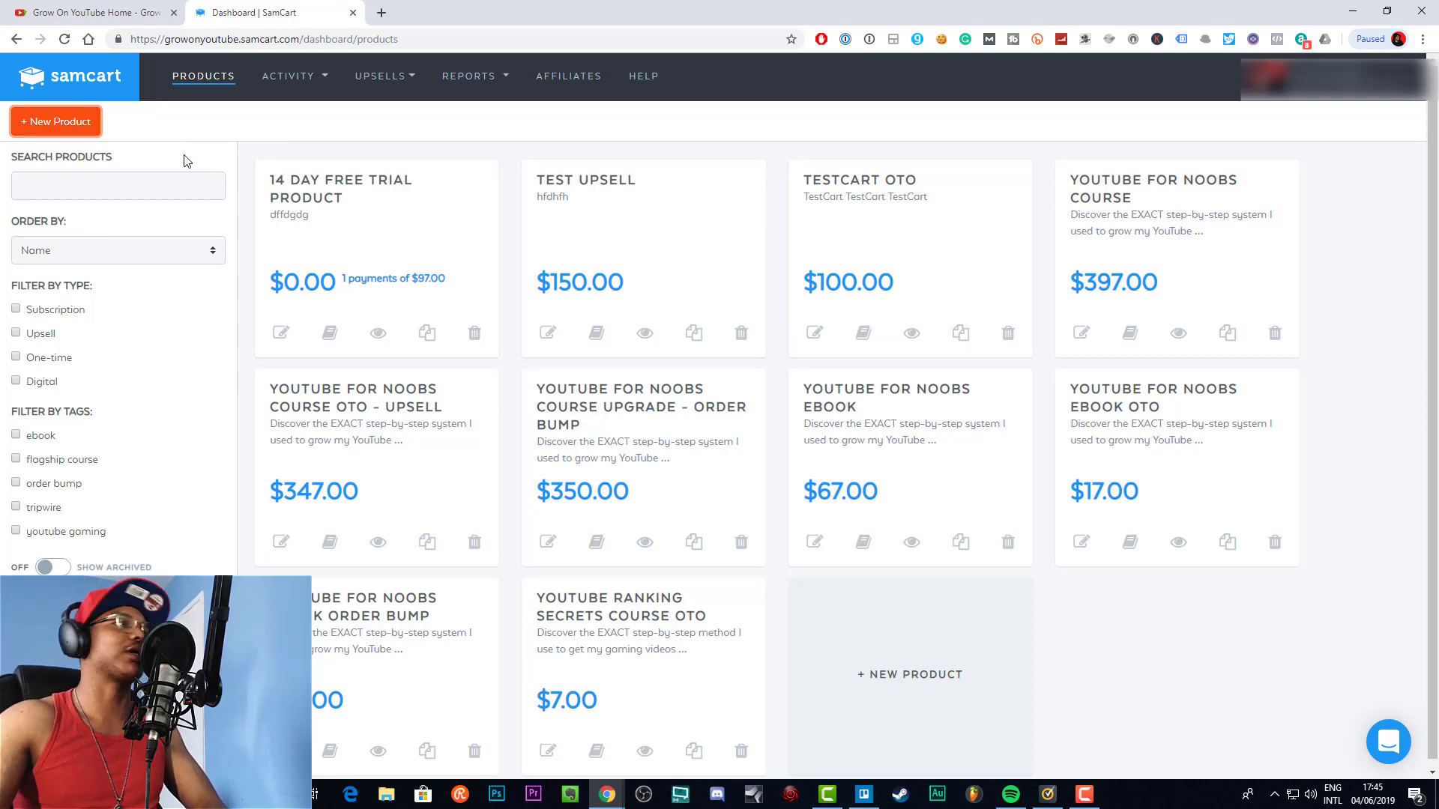
left_click(64, 124)
left_click(635, 178)
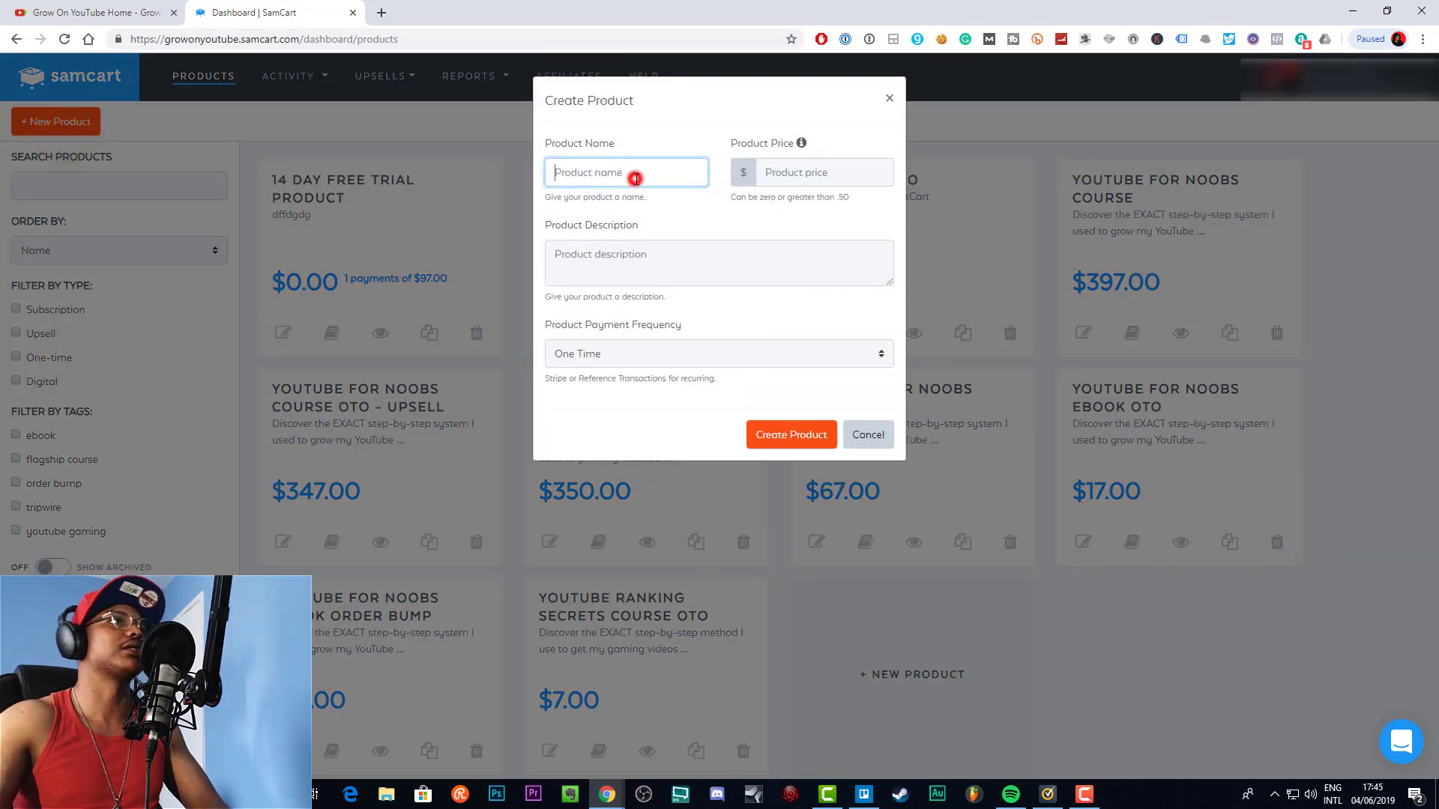
type("tes")
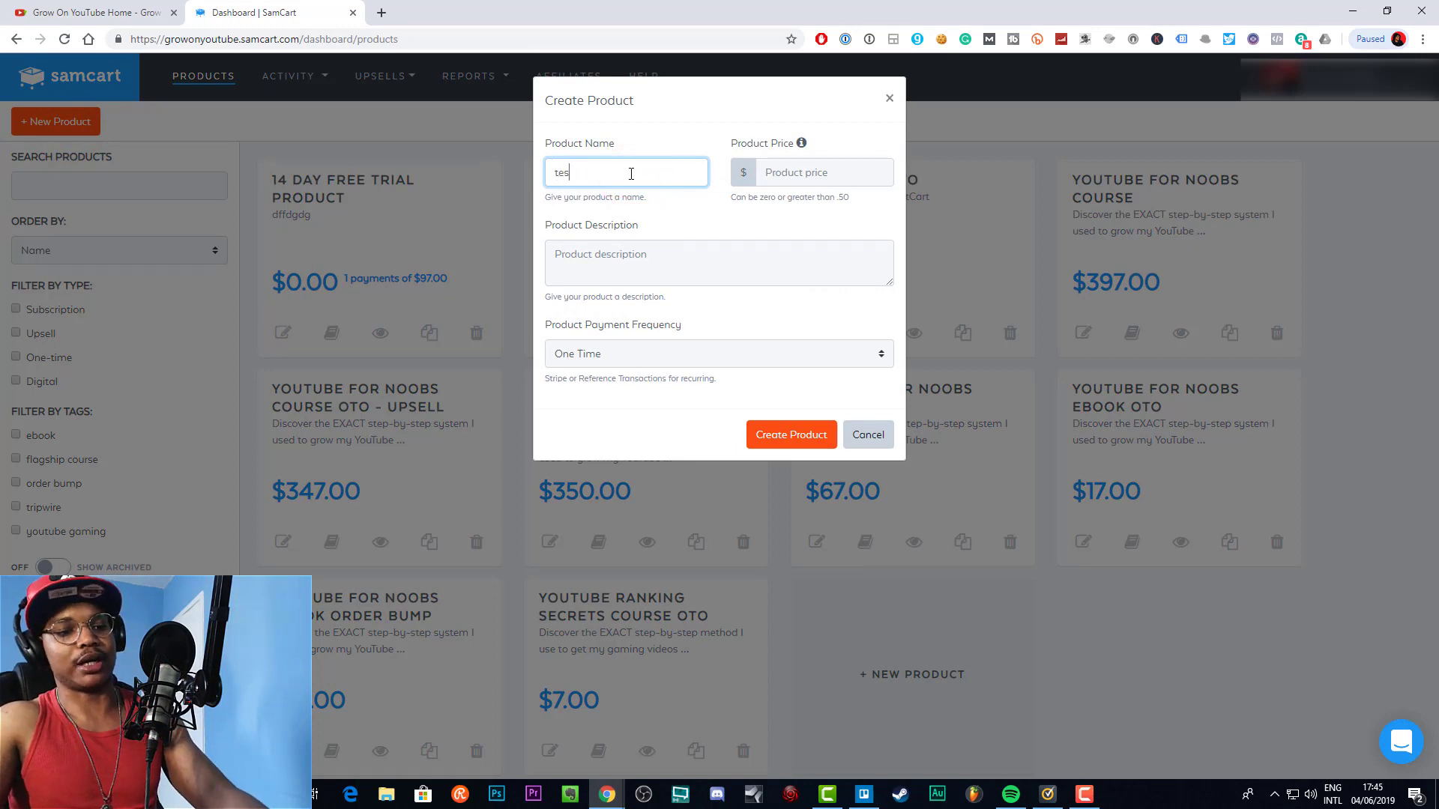
type("t sub")
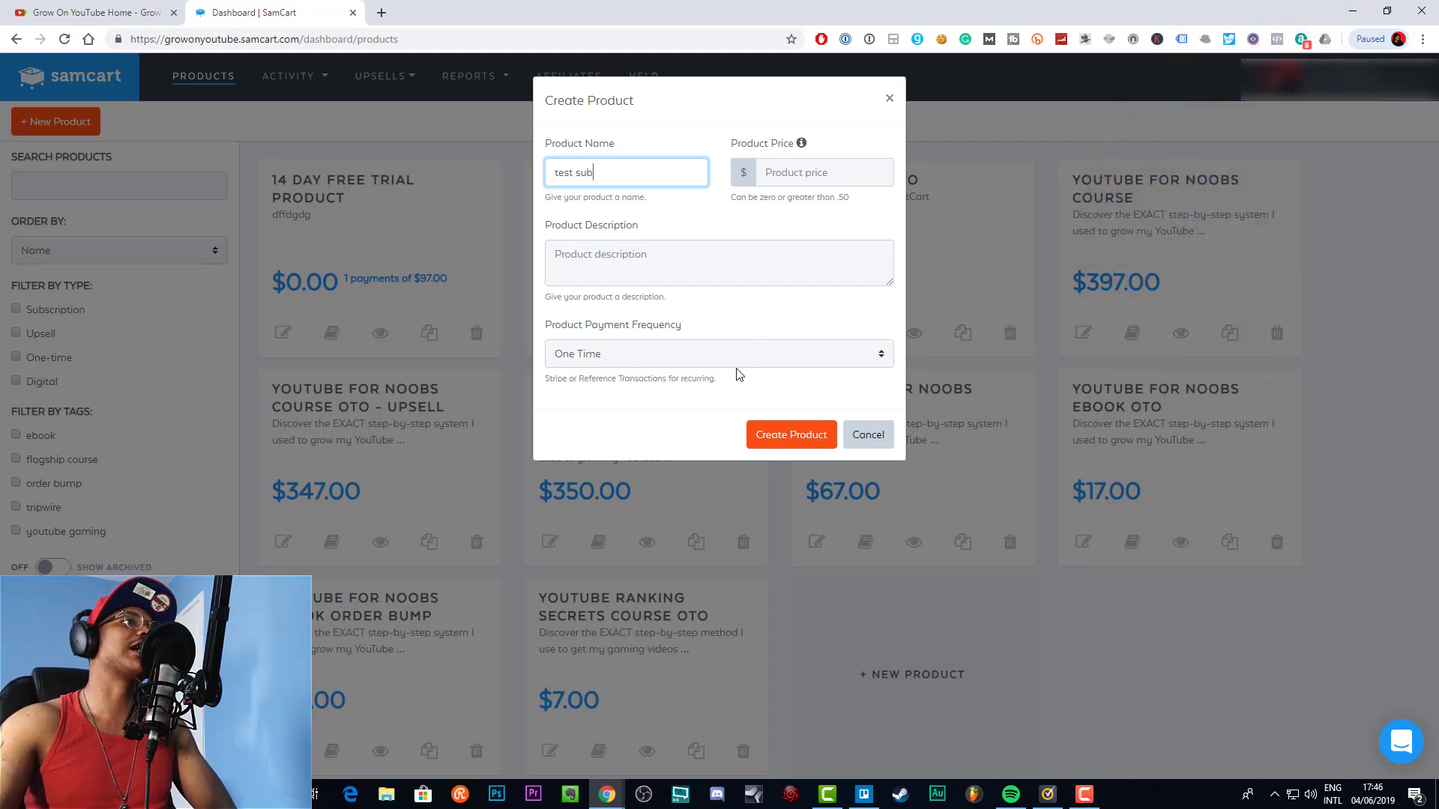
Try each payment frequency in turn: weekly, monthly, quarterly, yearly and custom days.
left_click(658, 360)
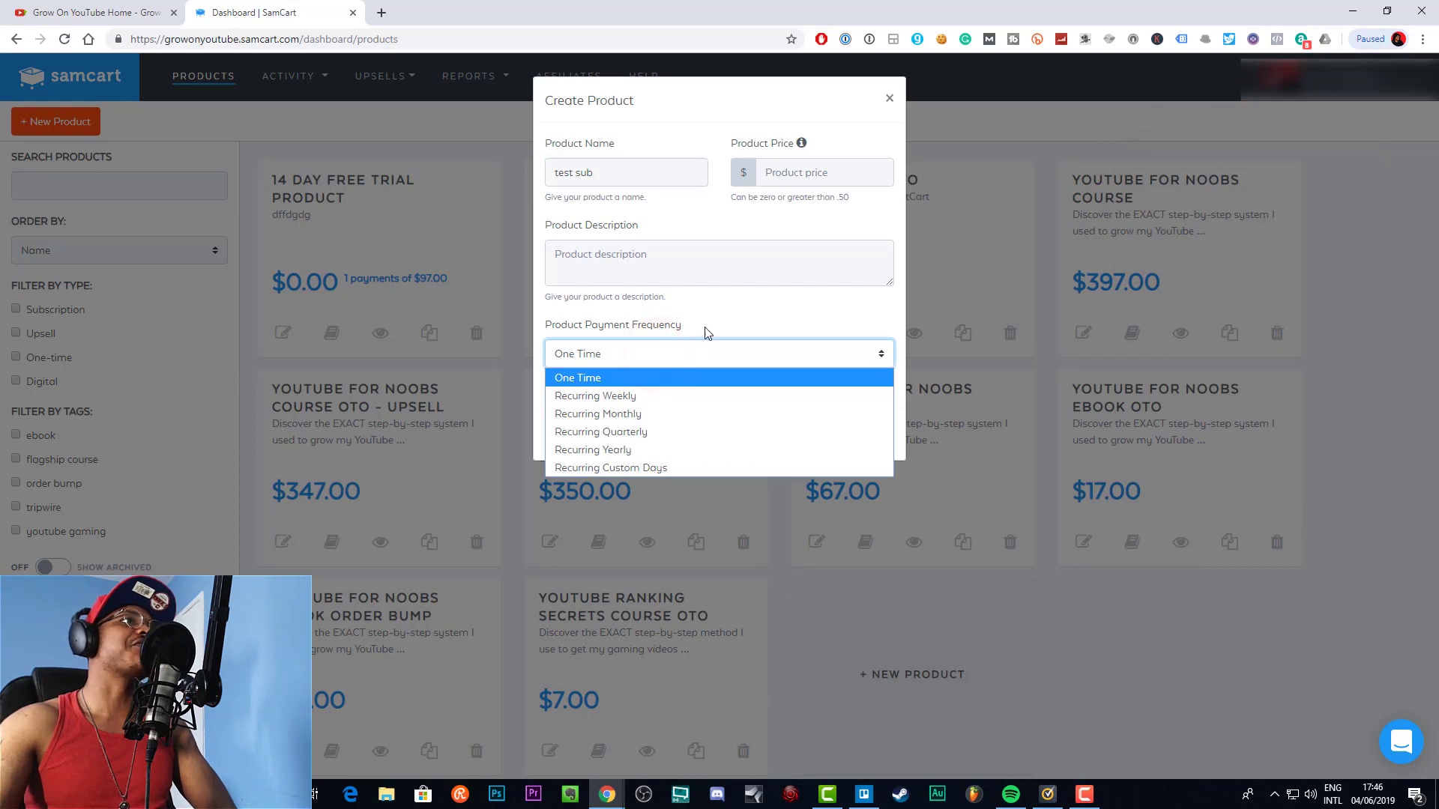
left_click(649, 397)
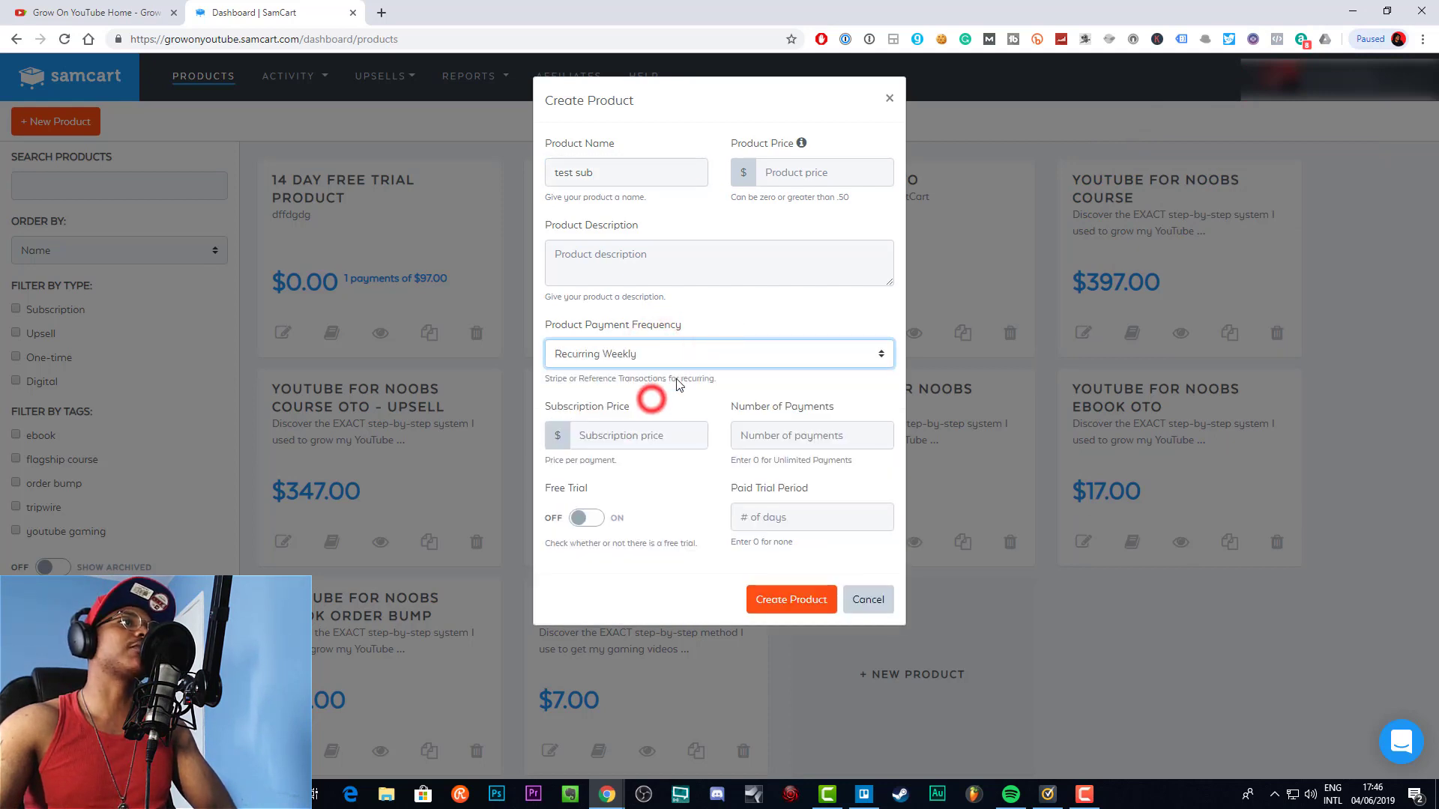
left_click(666, 354)
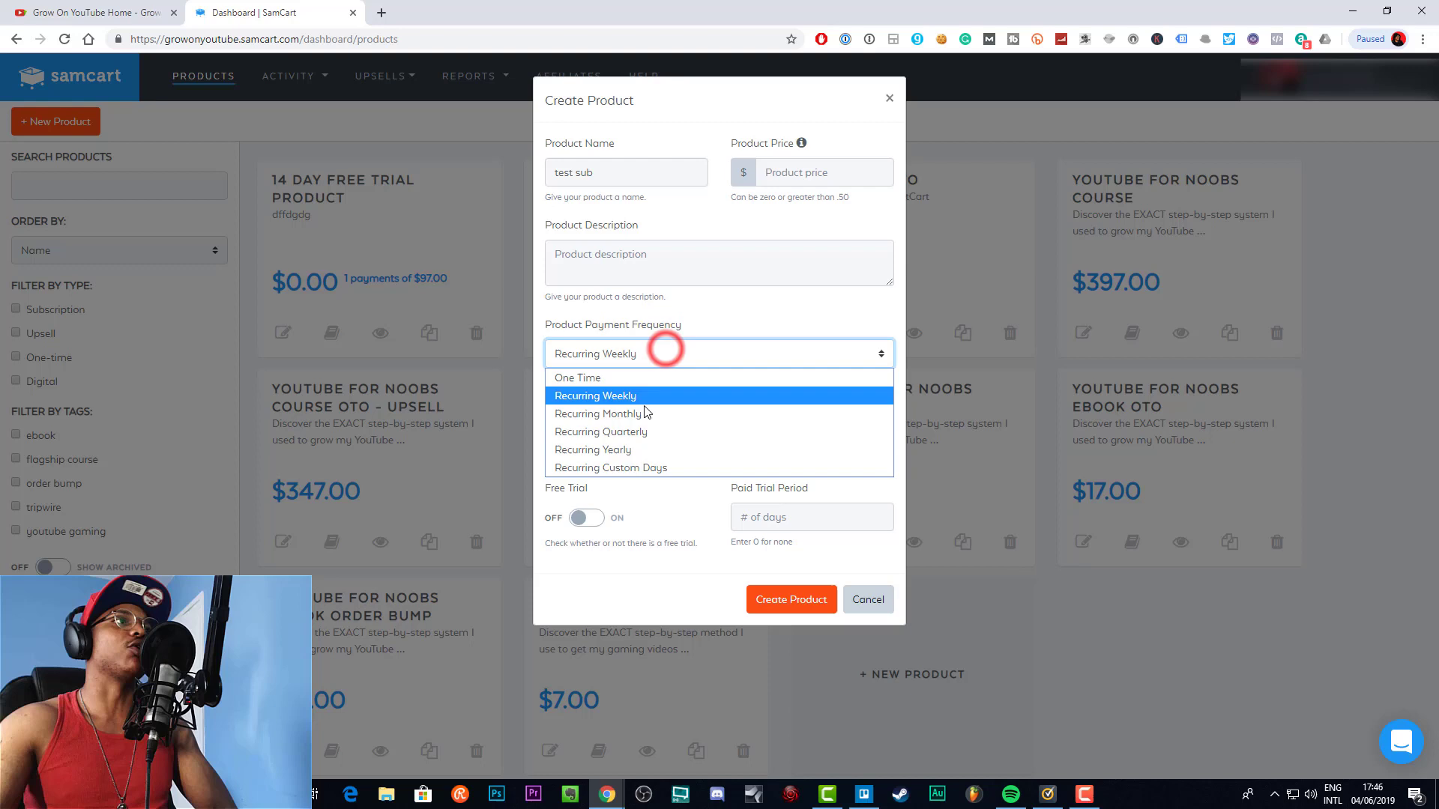
left_click(642, 414)
left_click(671, 362)
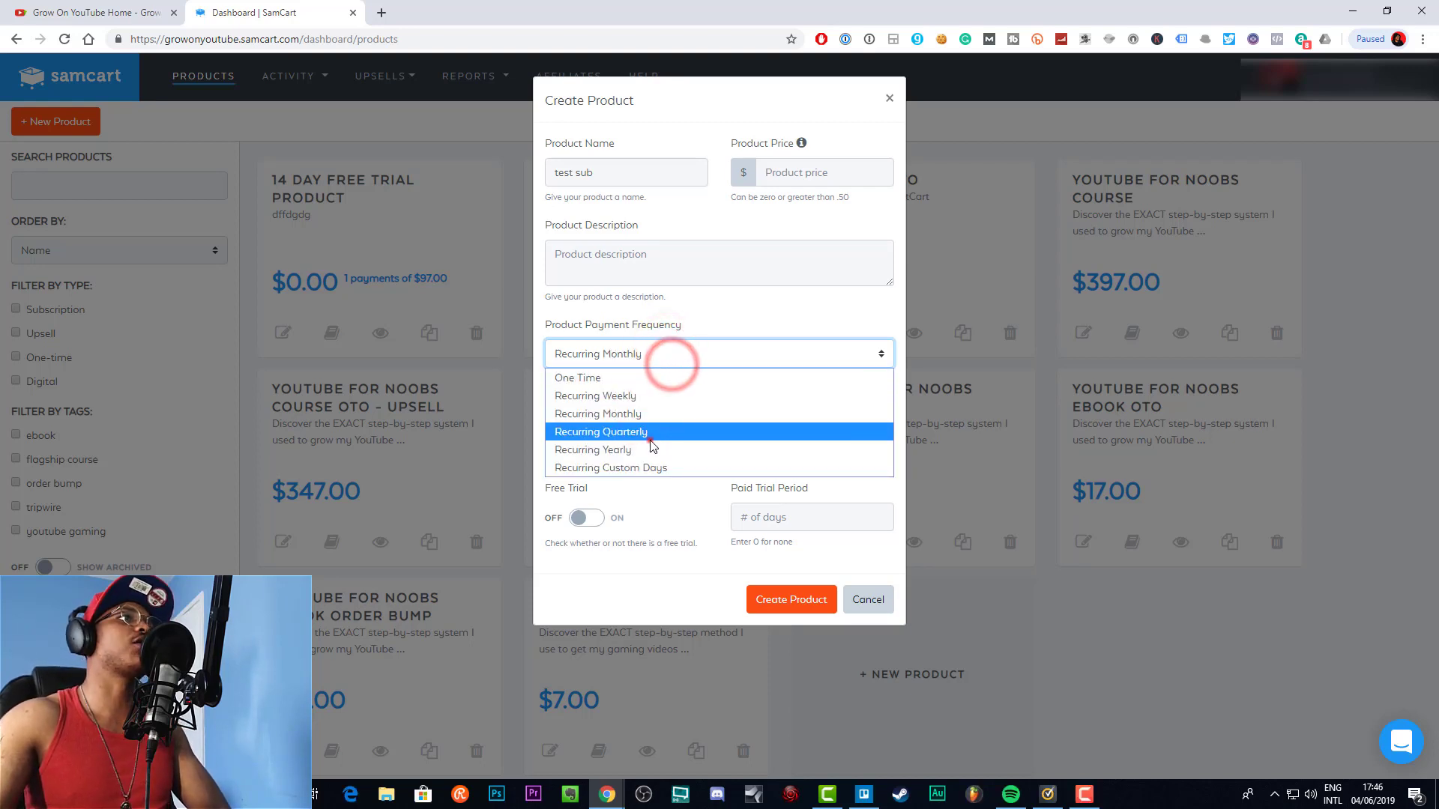
left_click(649, 432)
left_click(672, 360)
left_click(650, 450)
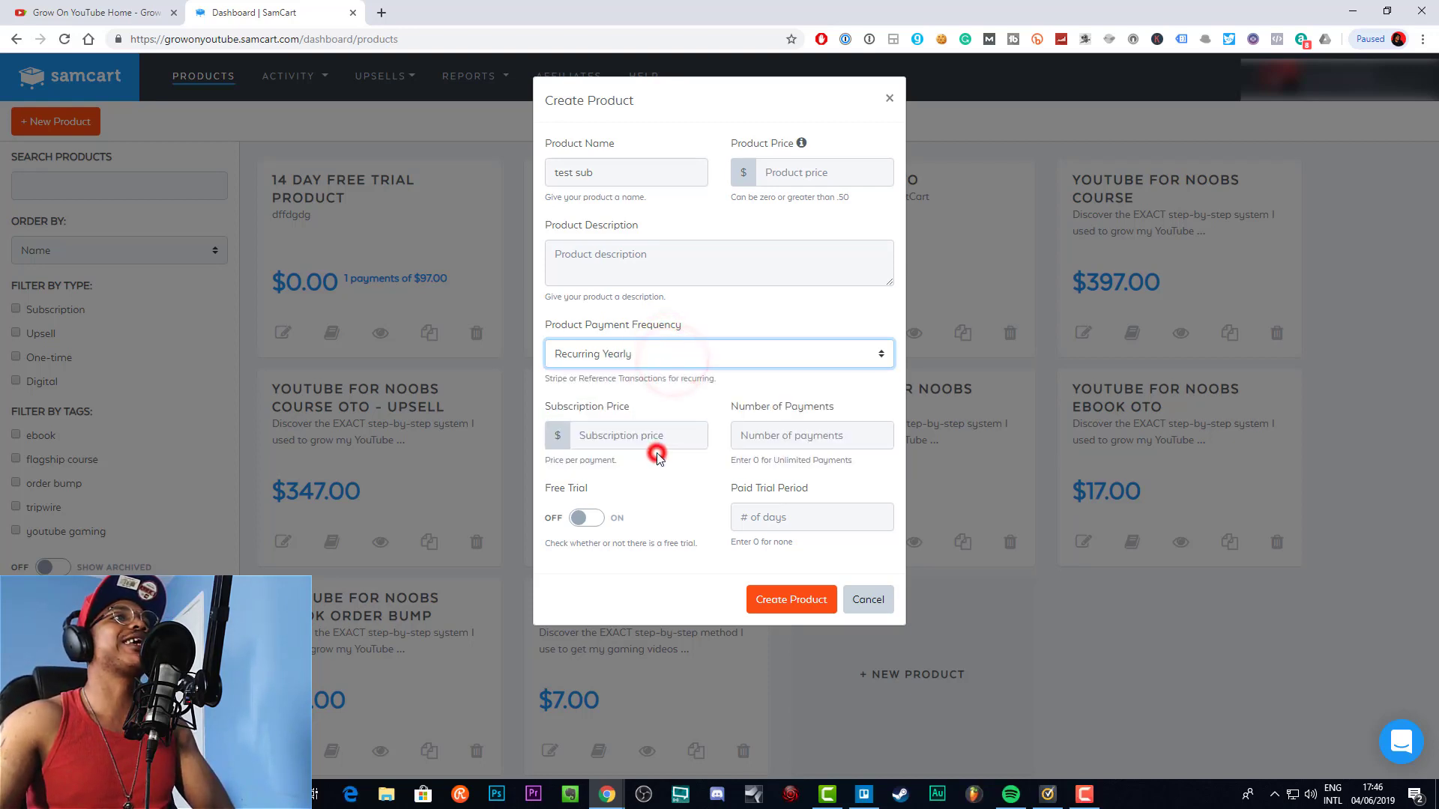
left_click(666, 359)
left_click(653, 470)
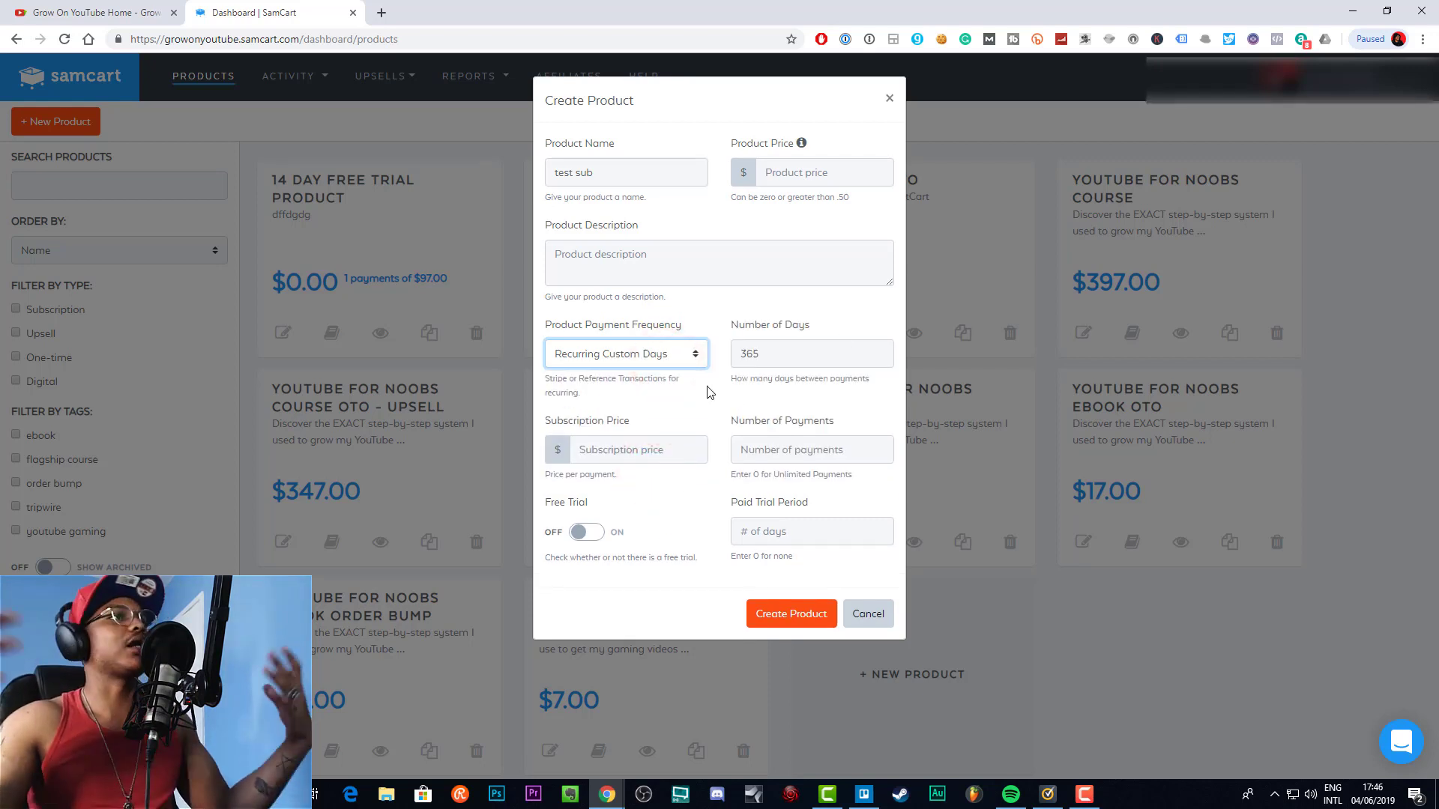
Switch the payment frequency back to monthly, then to yearly, and reopen the frequency list.
left_click(692, 366)
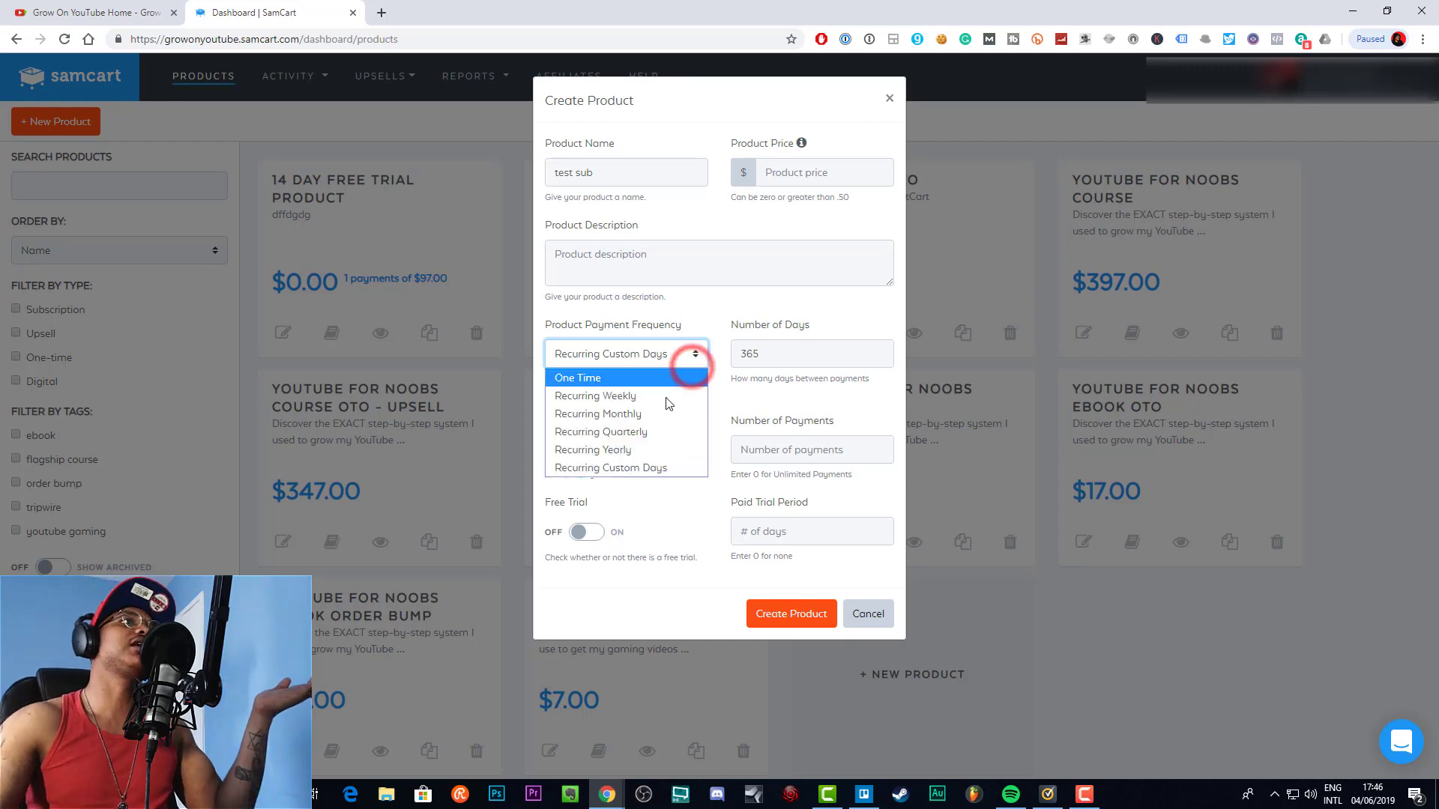
left_click(663, 413)
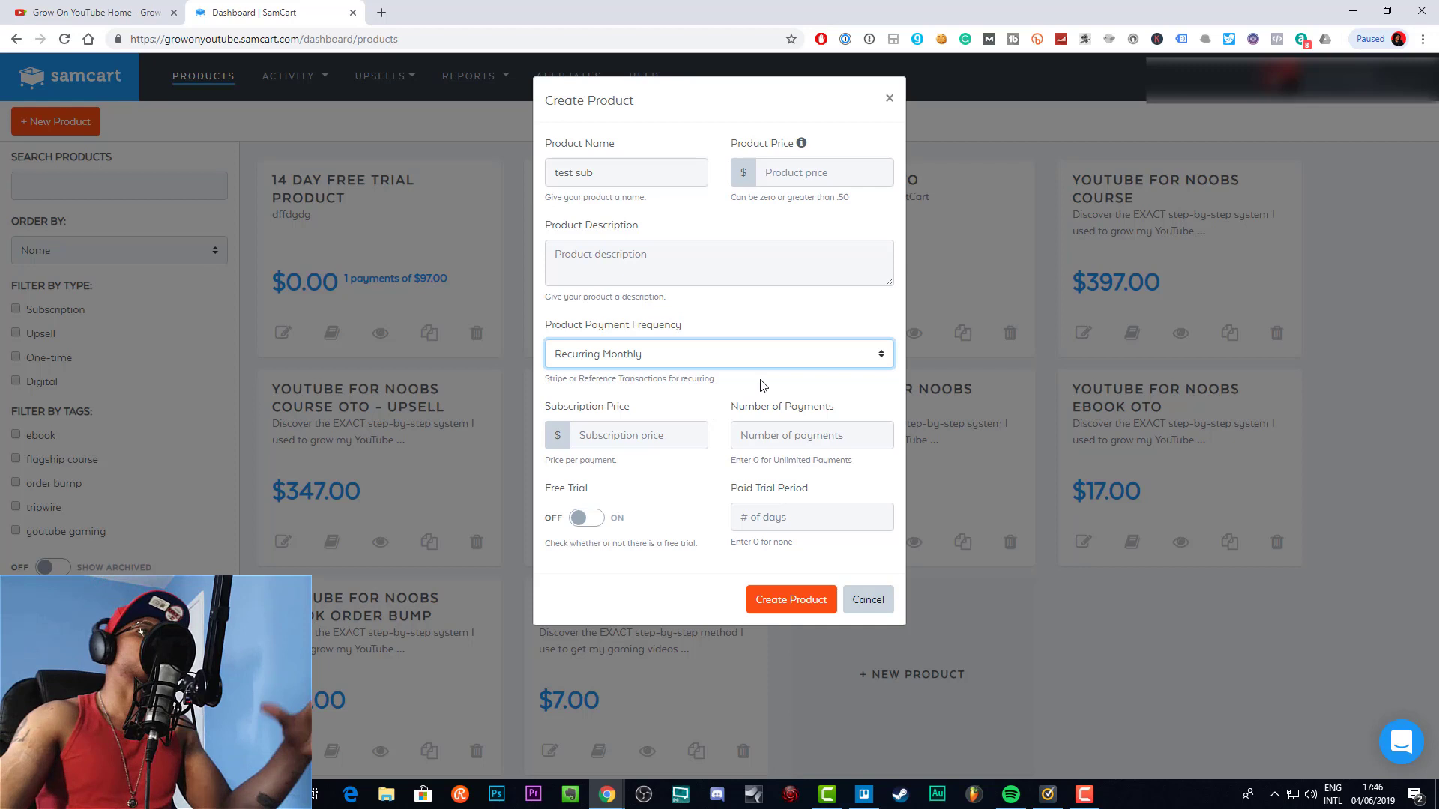
left_click(766, 354)
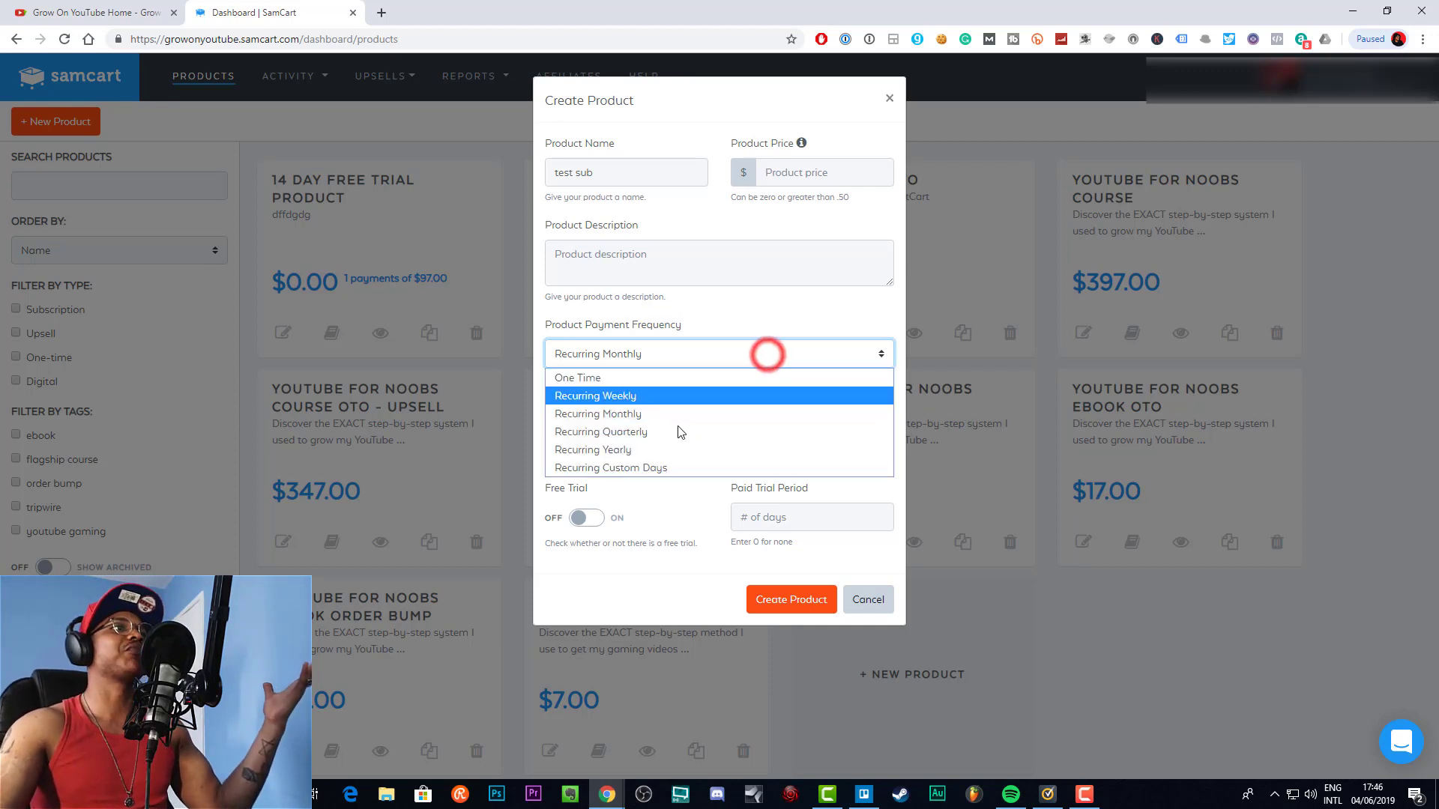
left_click(632, 451)
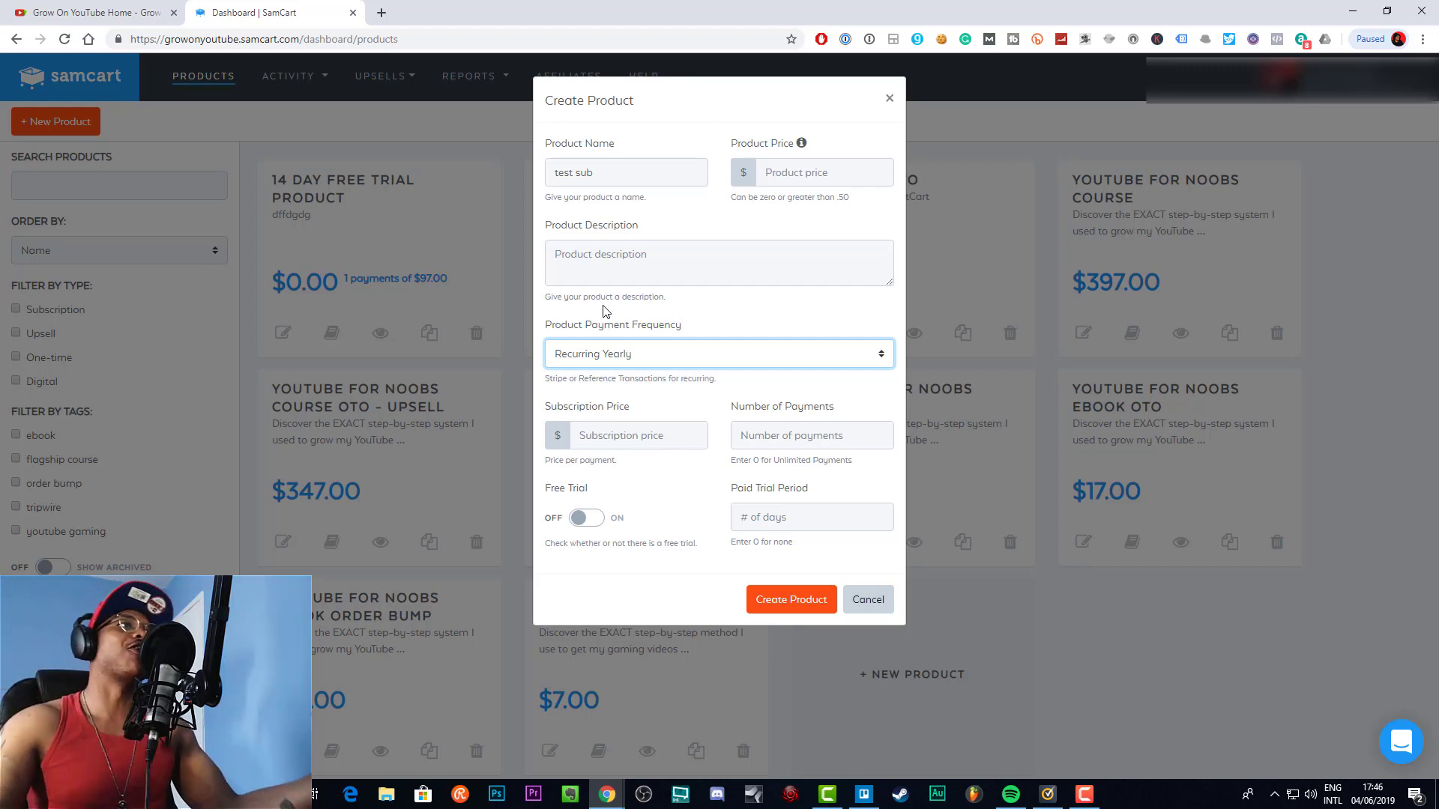
left_click(650, 356)
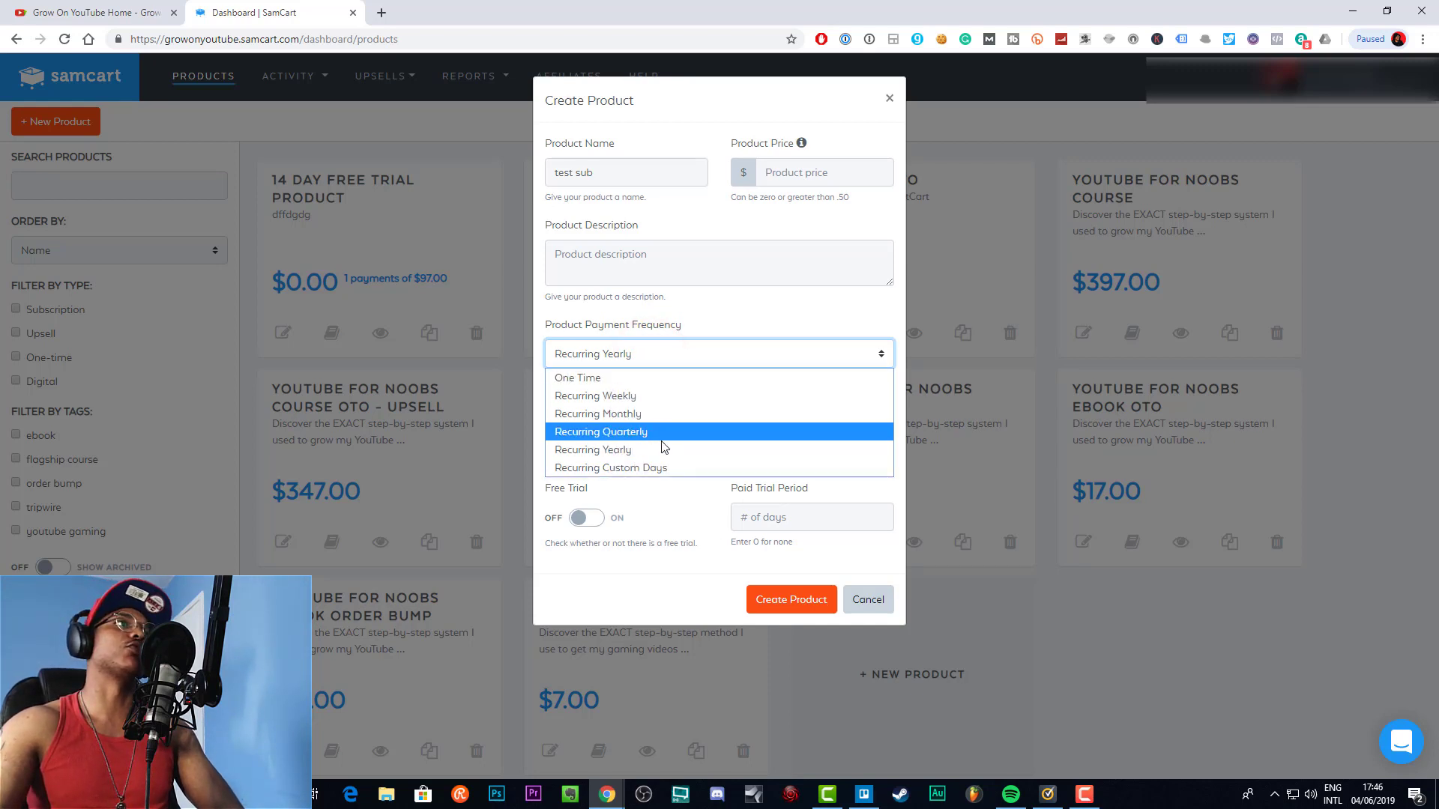
Choose Recurring Monthly, add description 'dsdsdsdsd', and set the subscription price to 97.
left_click(650, 414)
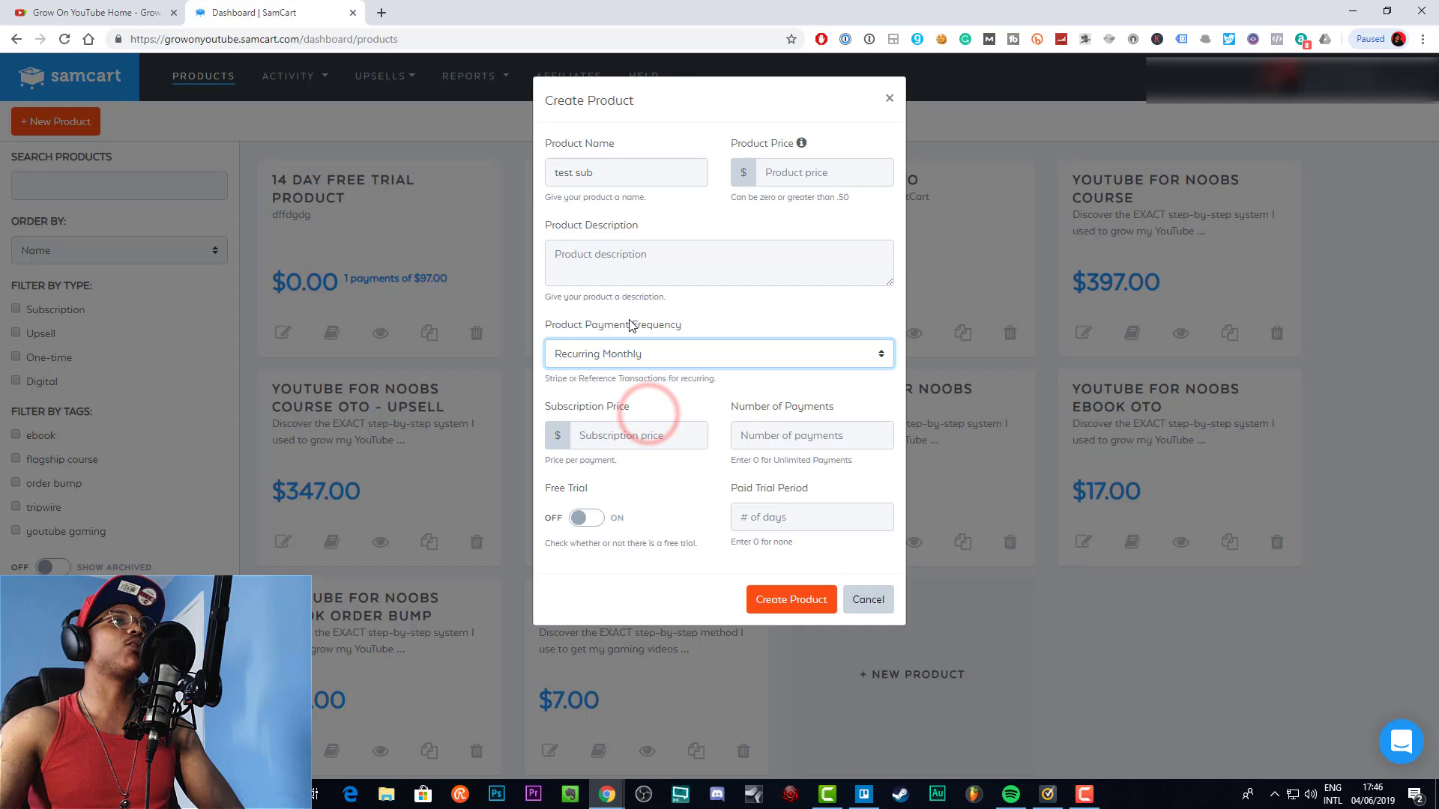
left_click(604, 262)
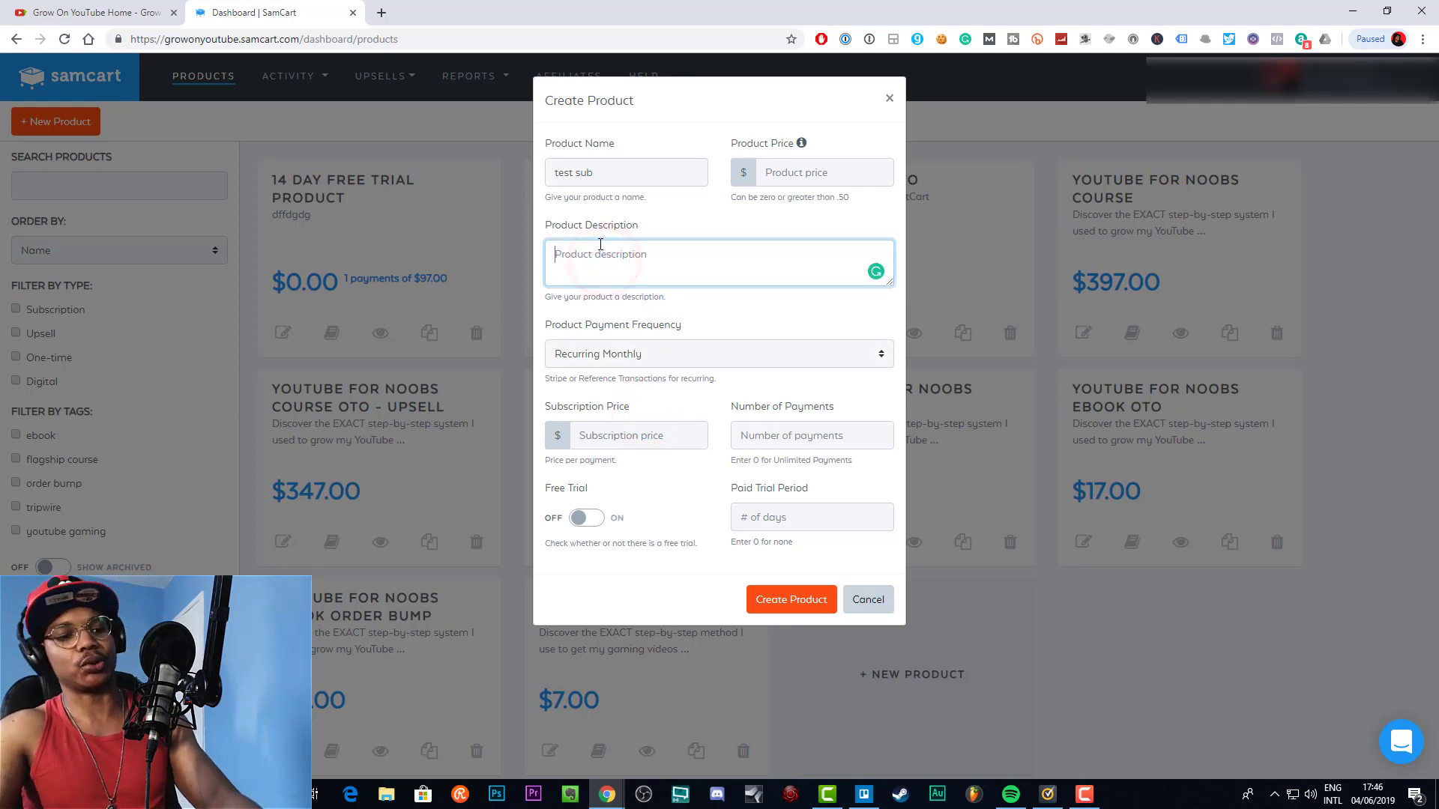
type("ddsdsdsdsd")
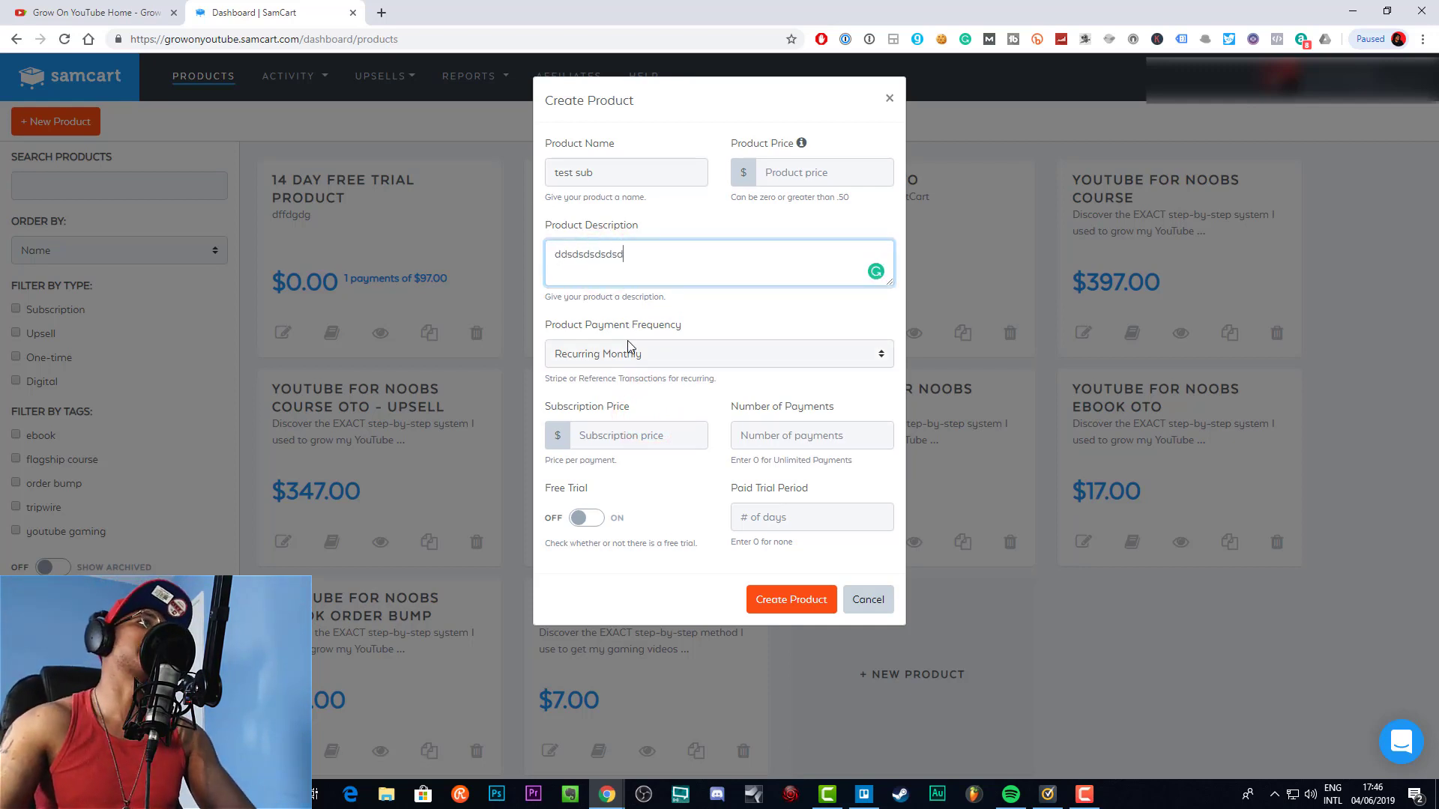
left_click(671, 447)
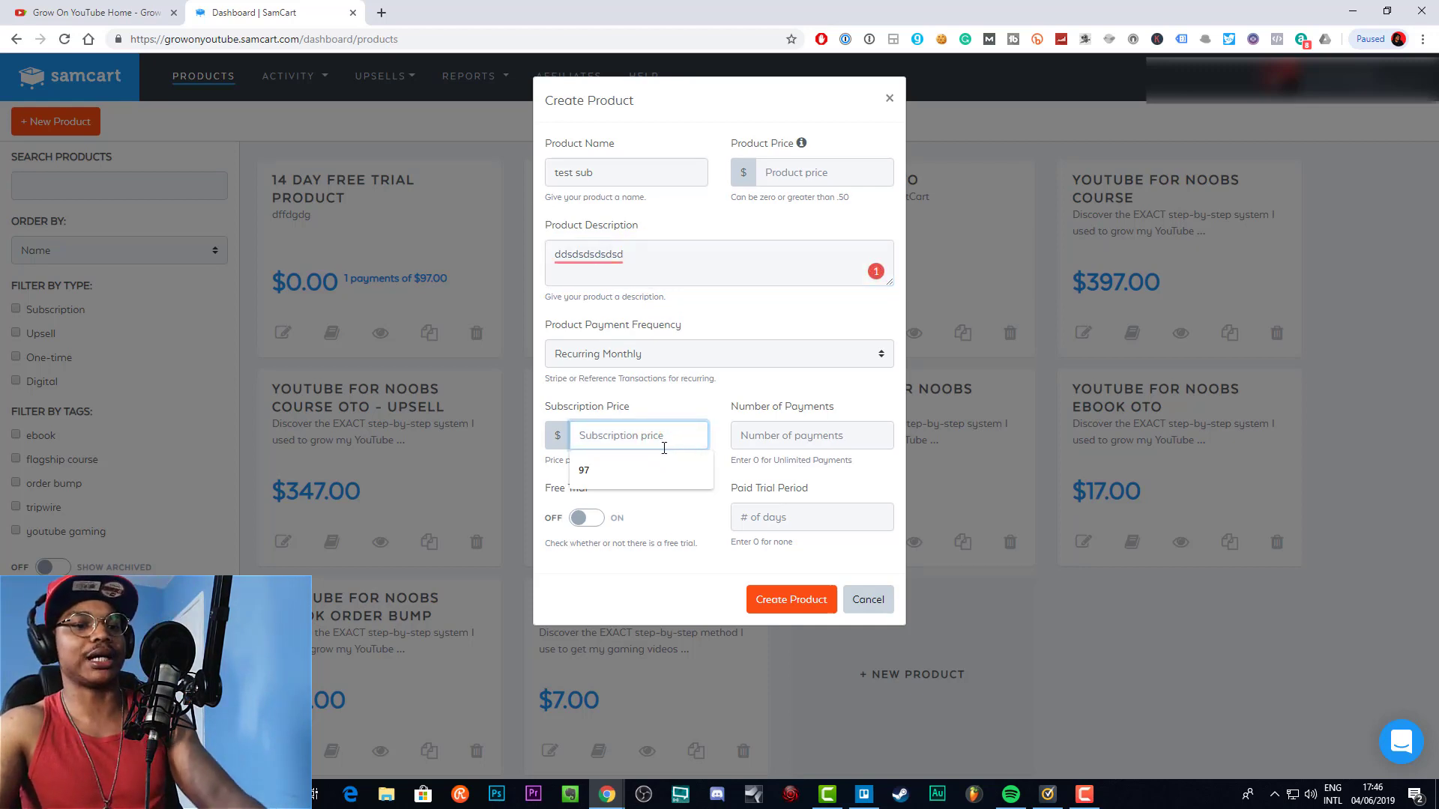
type("97")
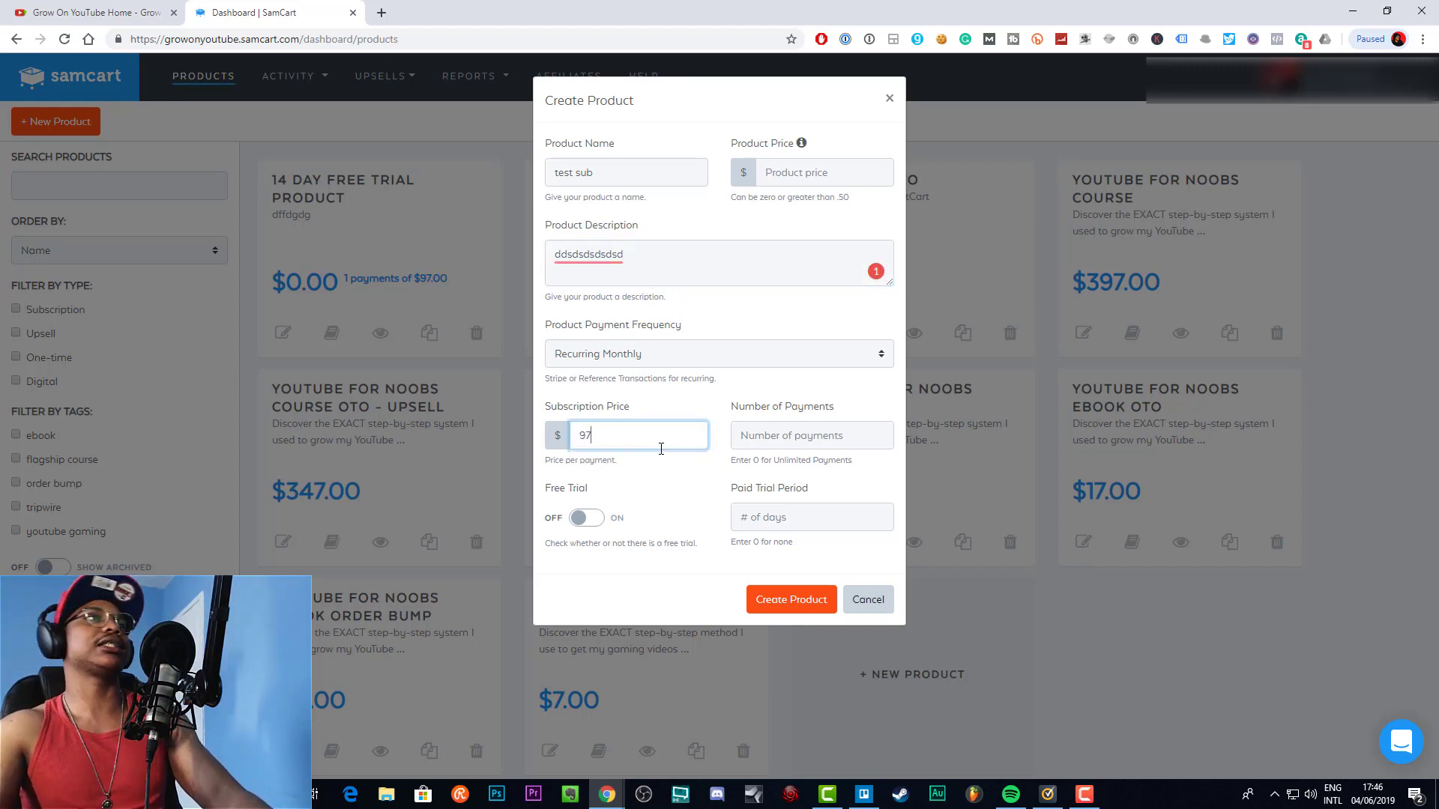
left_click(786, 168)
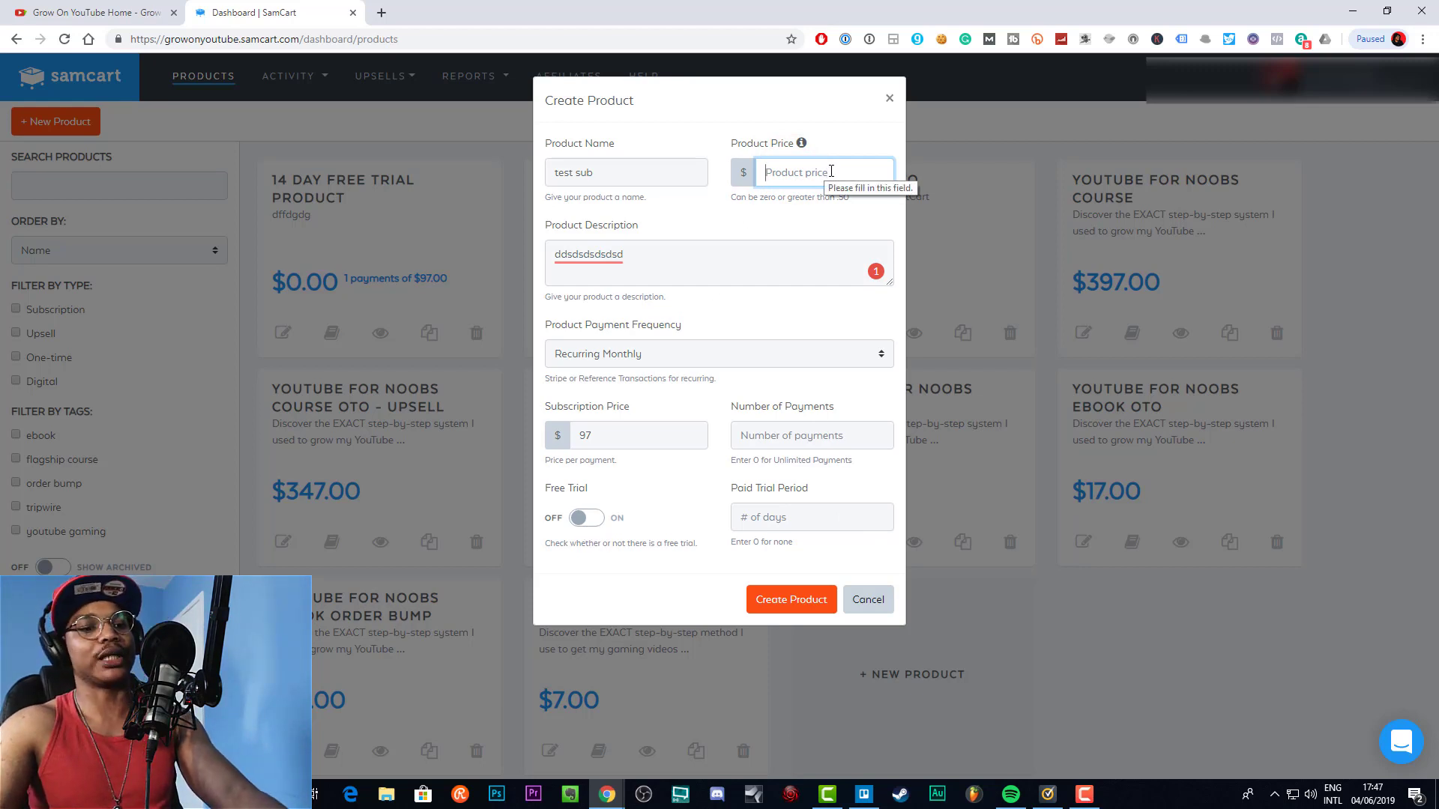
Enter a product price of 1 and a 7-day paid trial period.
type("9")
key("BackSpace")
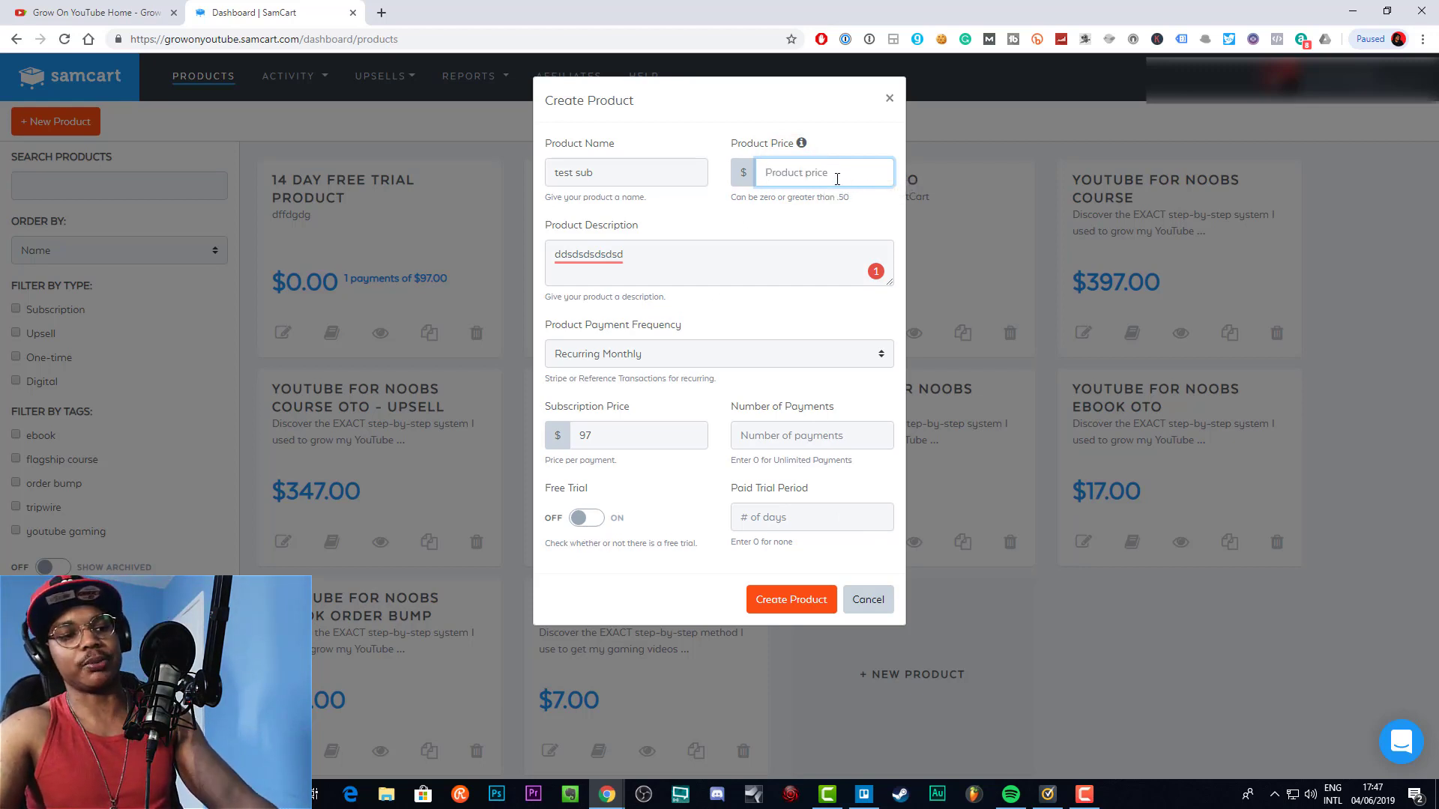
type("1")
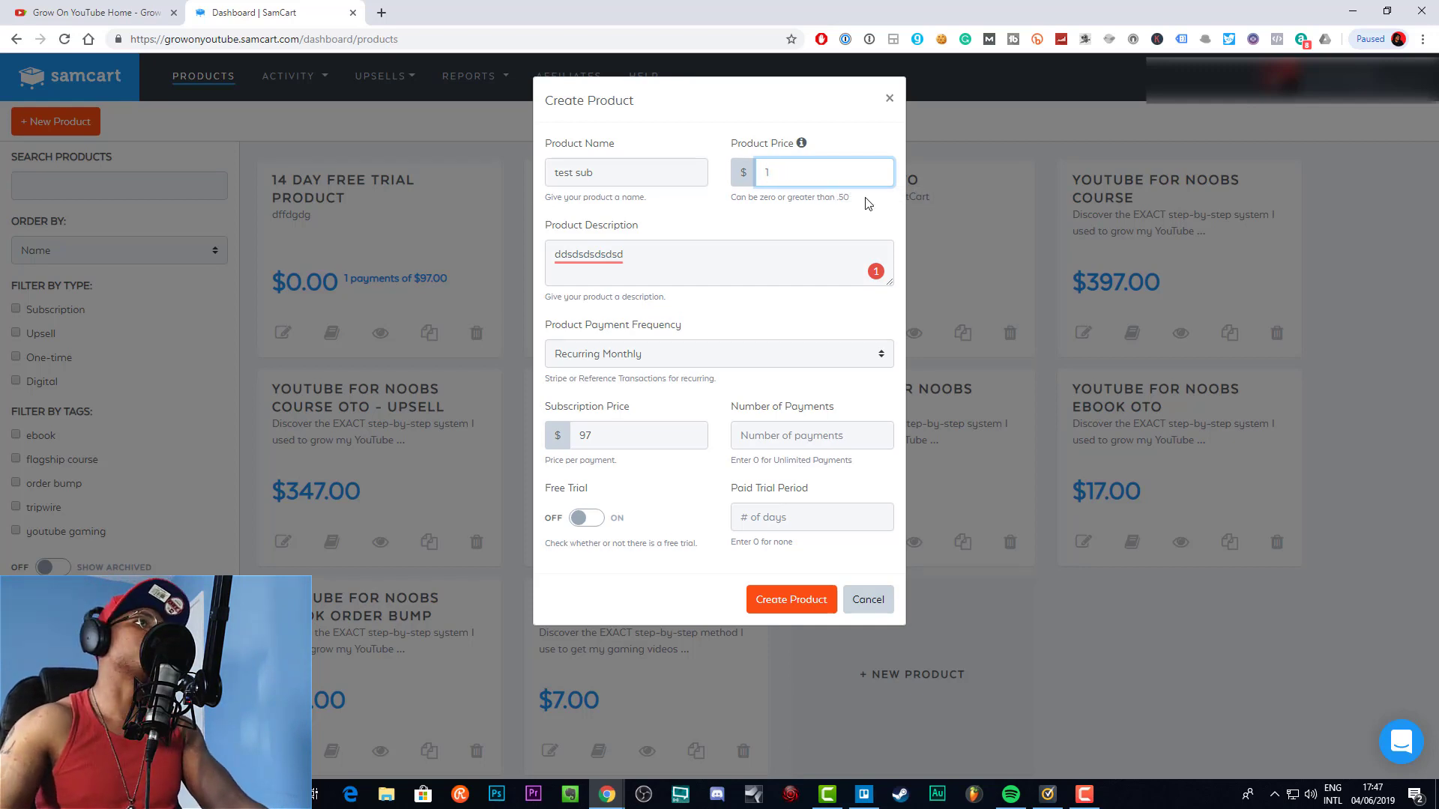
left_click(767, 247)
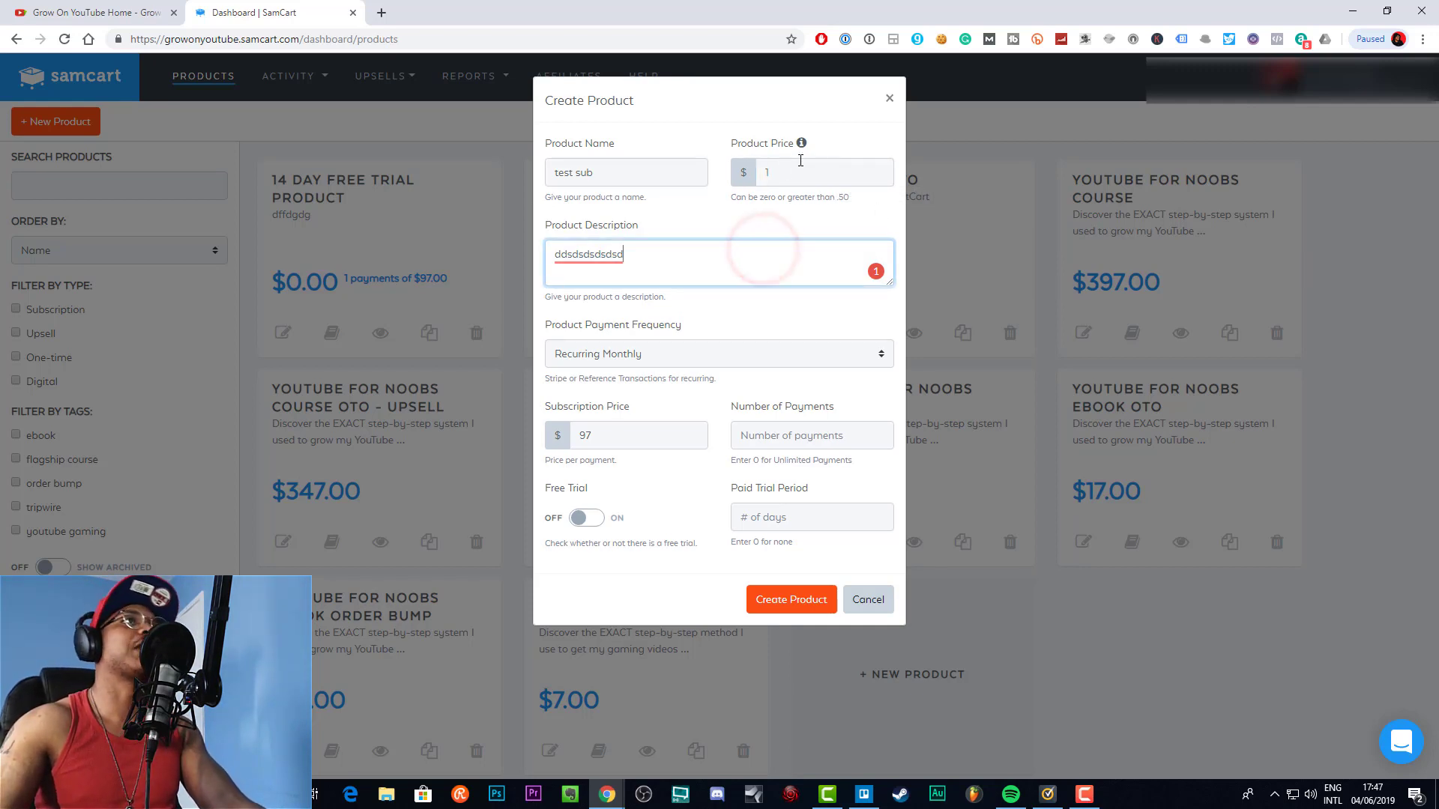
left_click(770, 518)
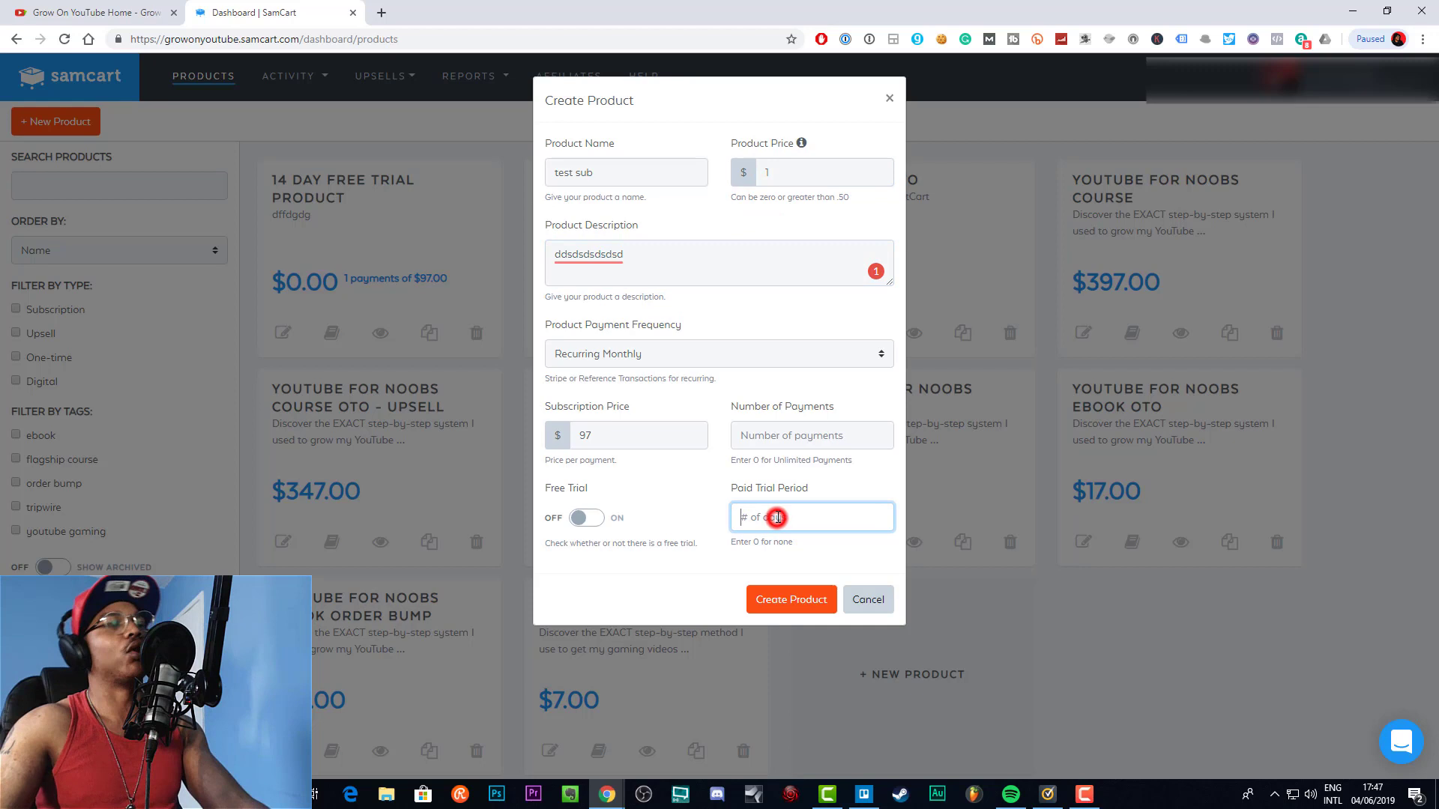
type("7")
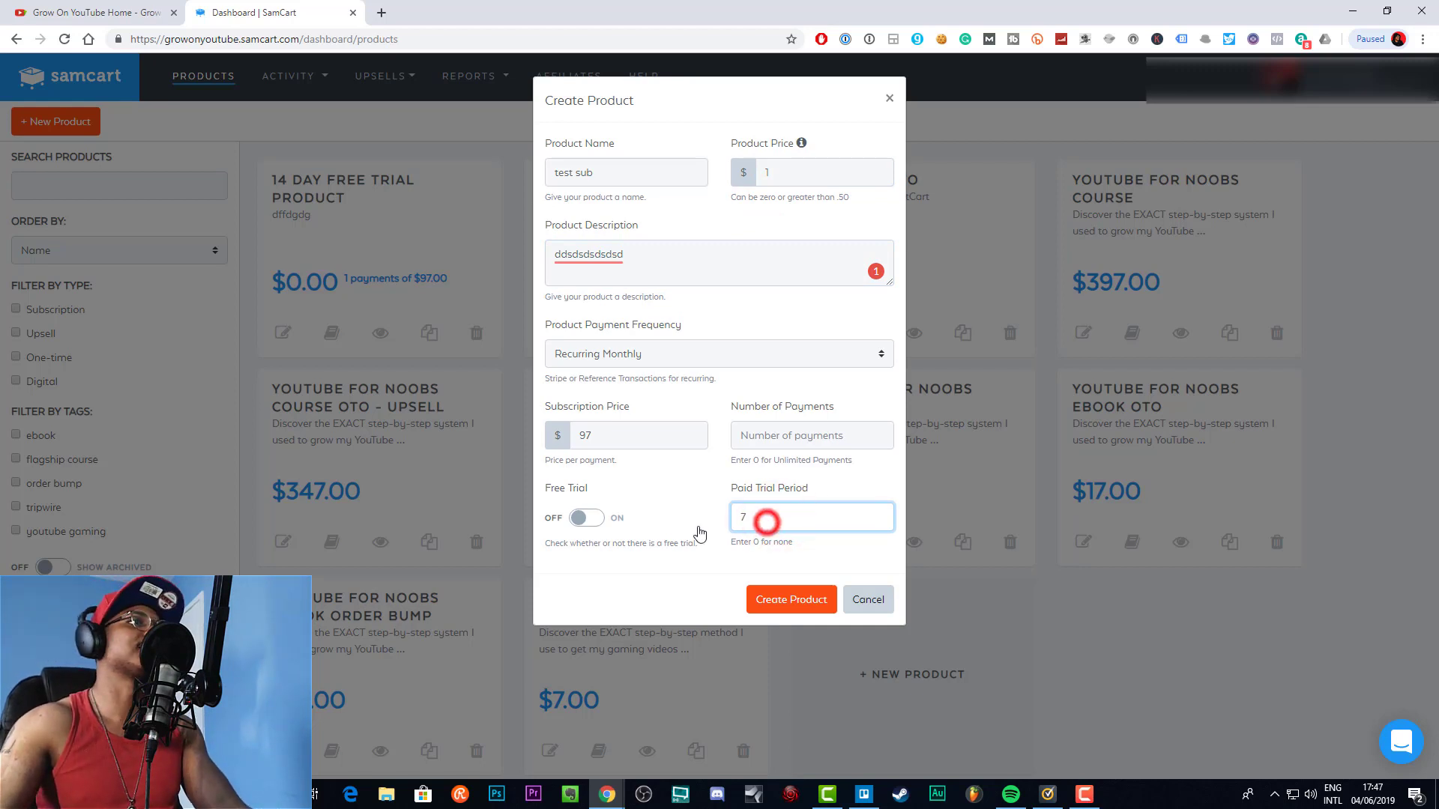
left_click(707, 485)
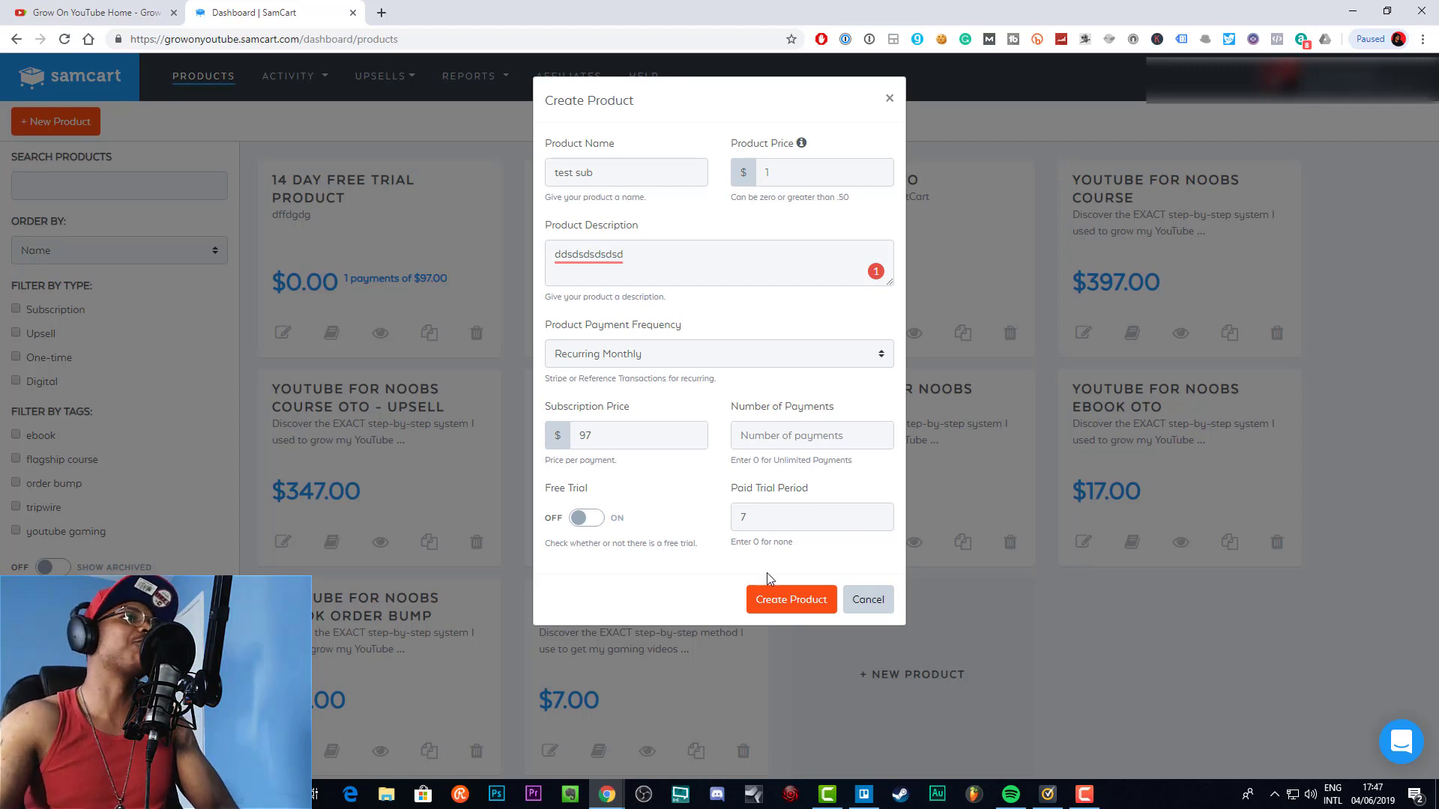
Remove the paid trial period and change the product price to 97.
left_click(768, 519)
key("BackSpace")
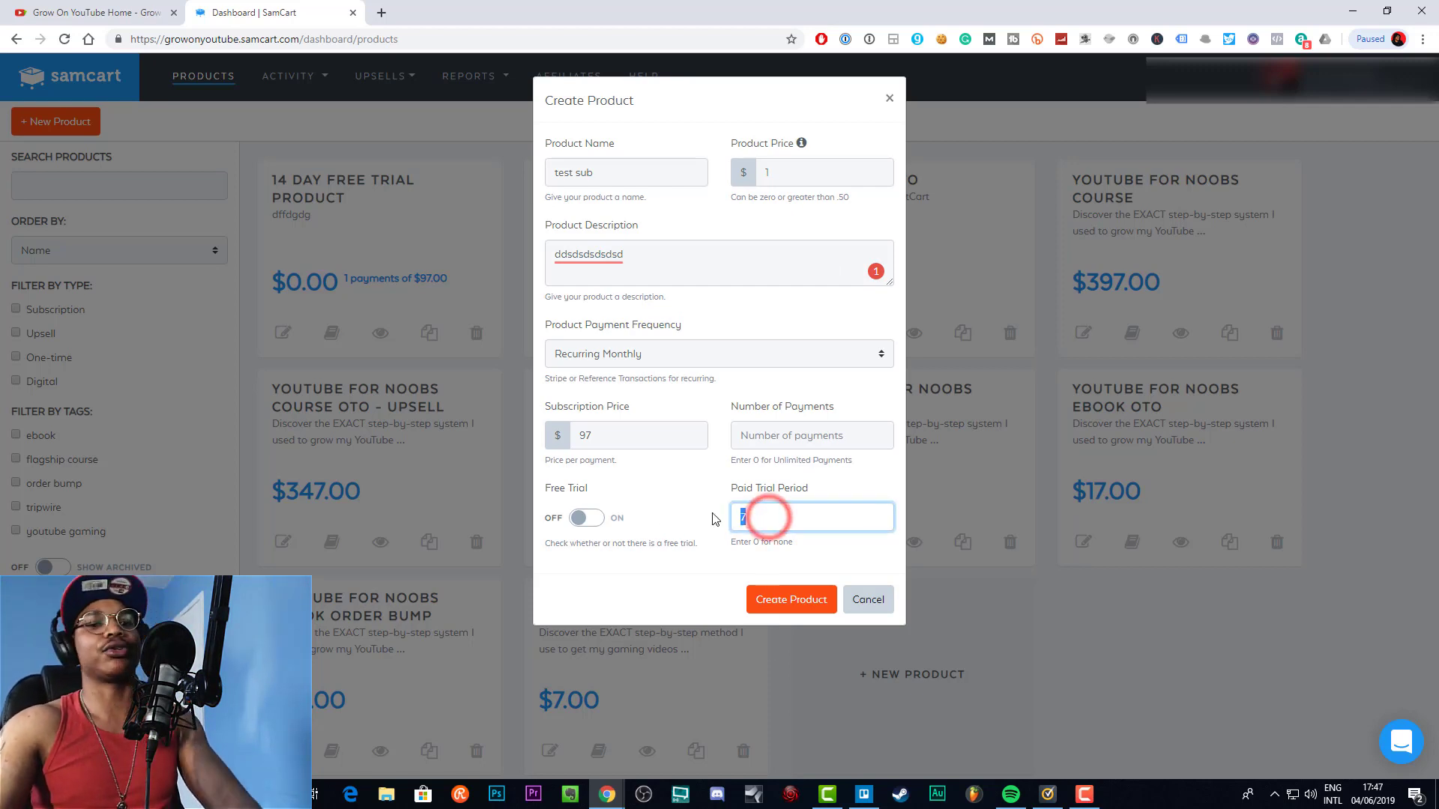
left_click(797, 171)
key("BackSpace")
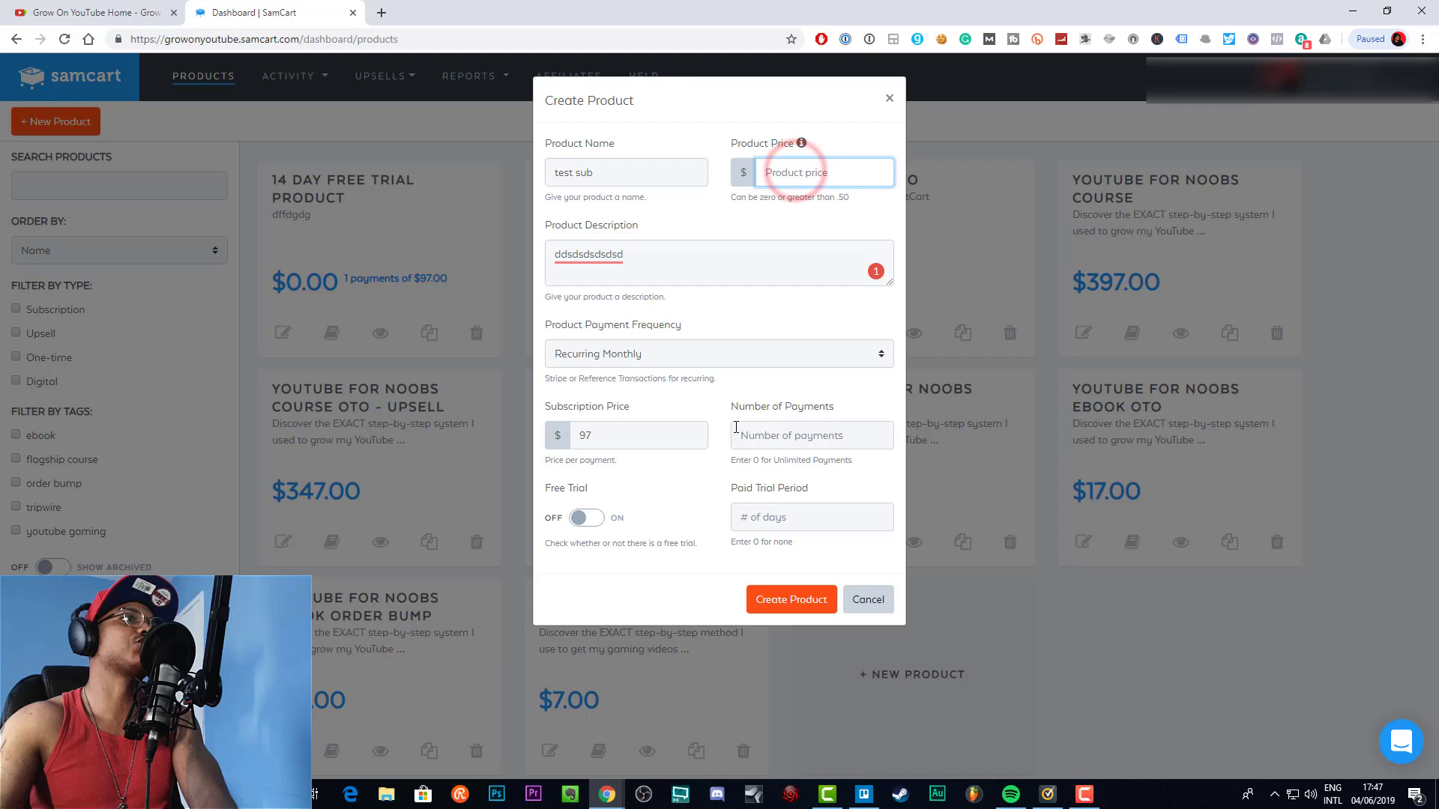
left_click(768, 596)
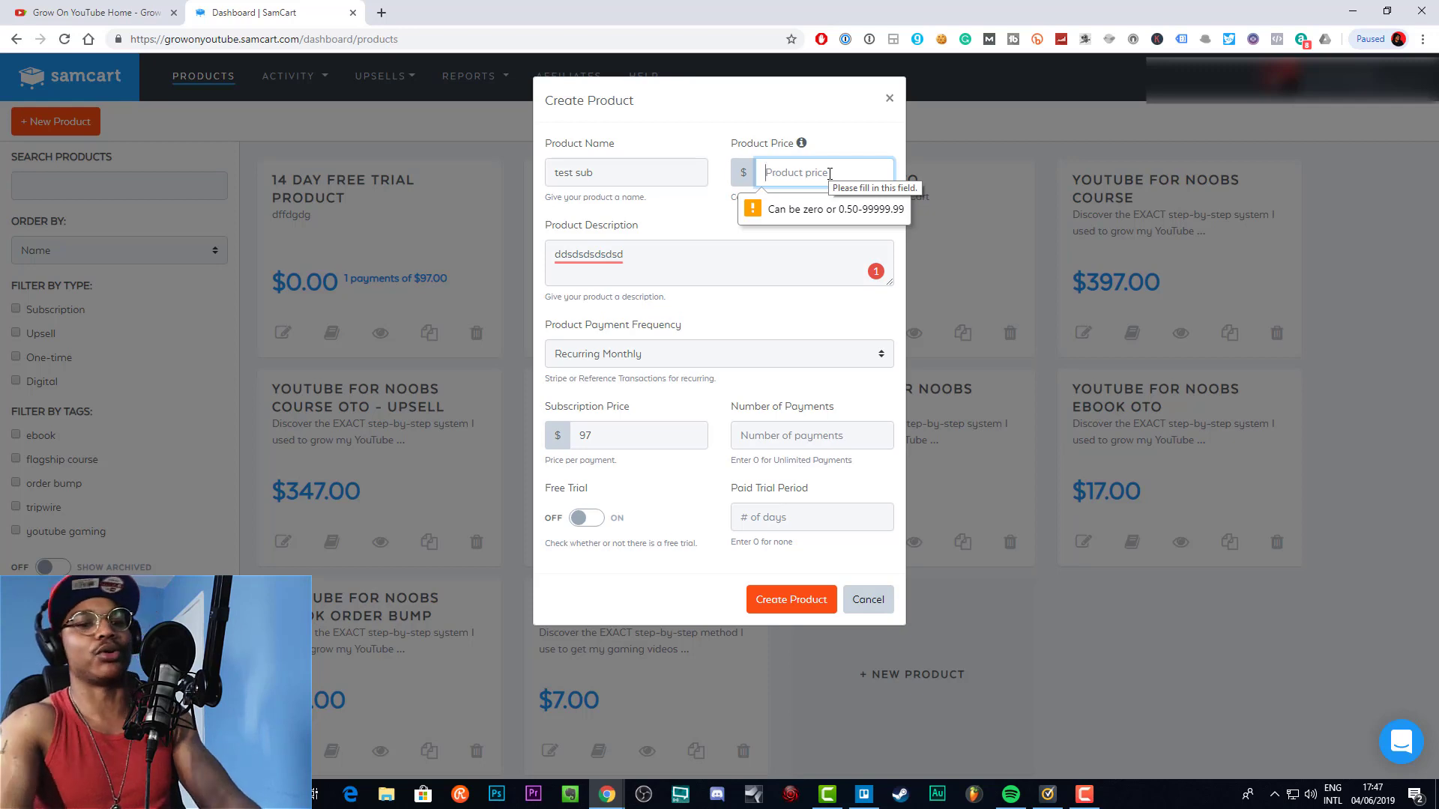
type("9")
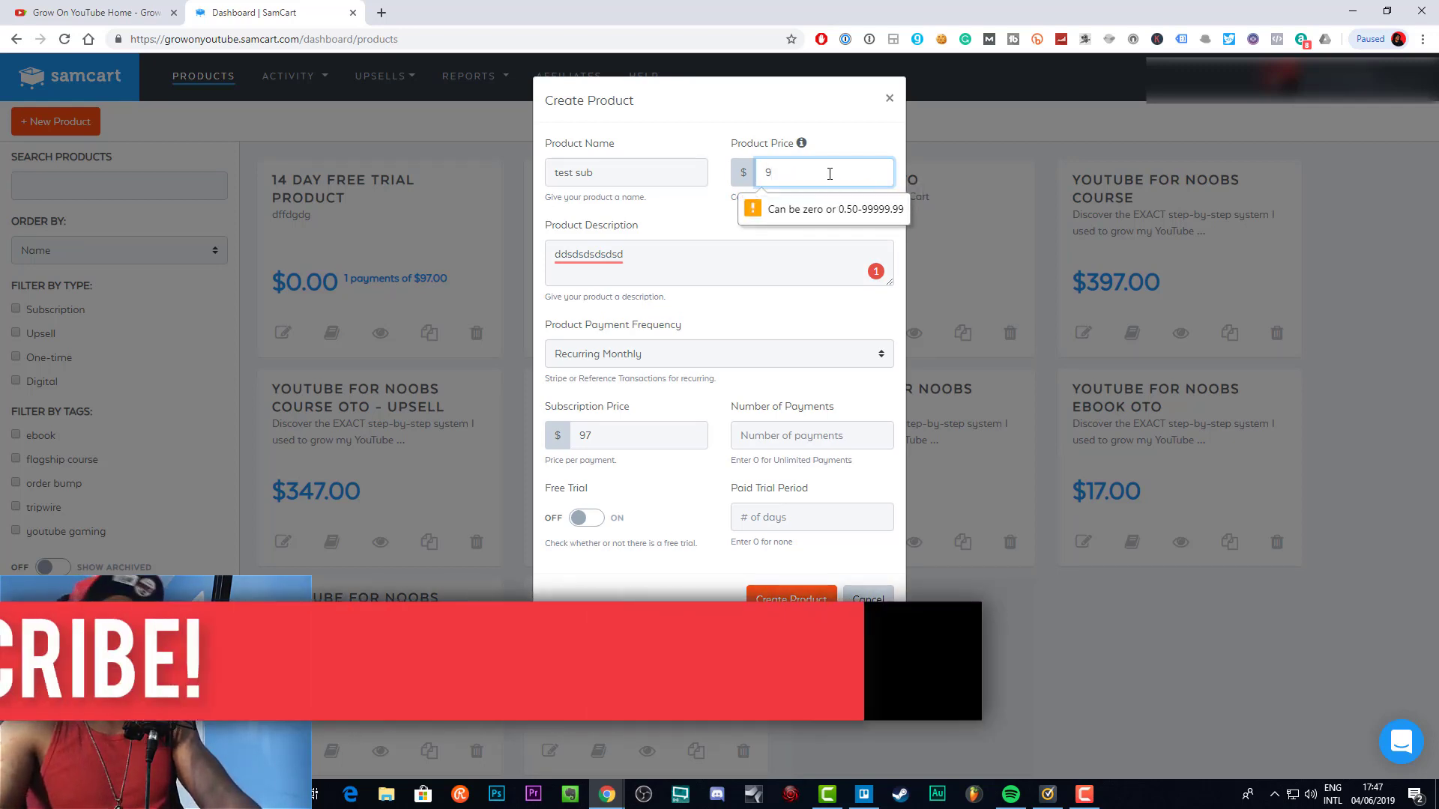
type("7")
left_click(737, 128)
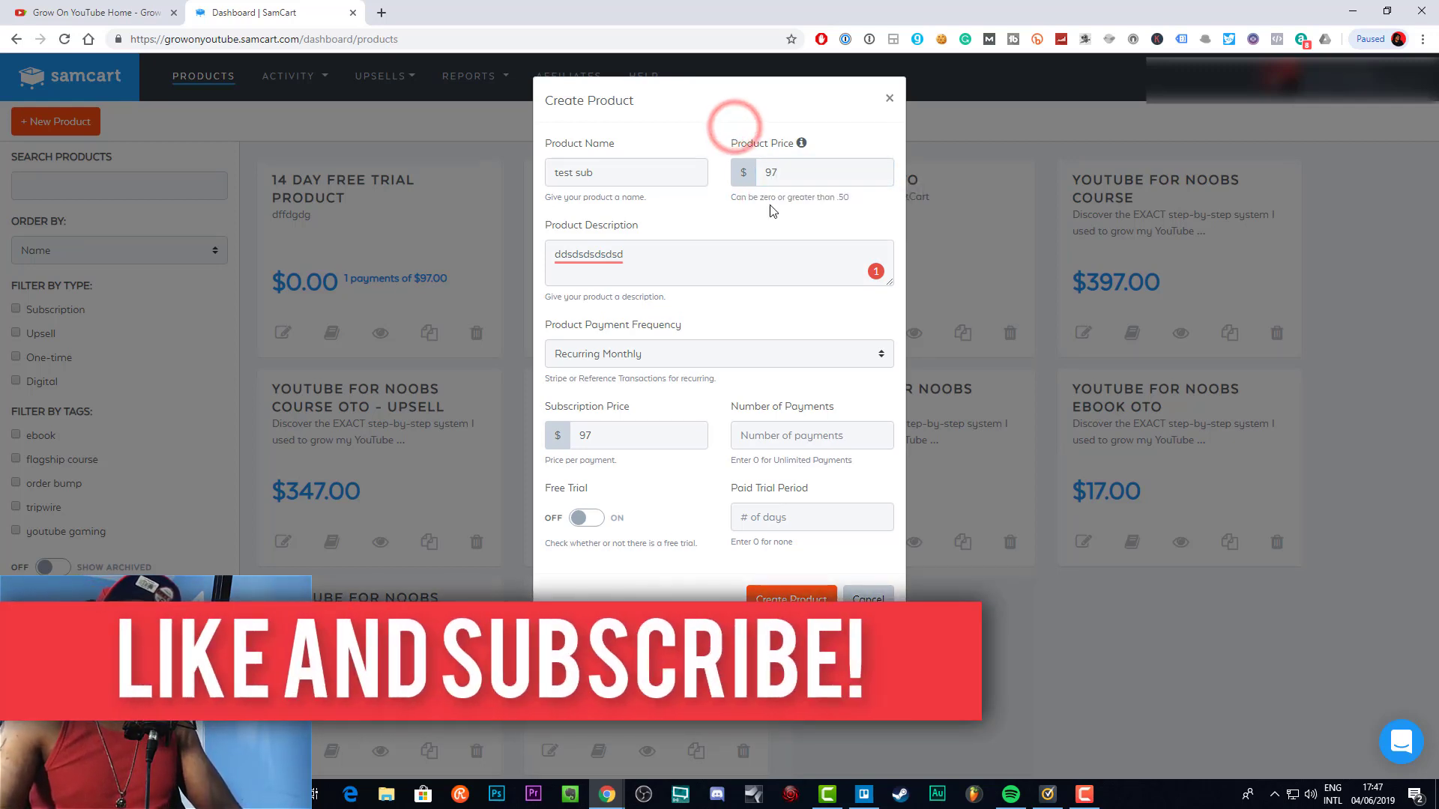
Create the product and review its edit page's $97 Subscription and Type sections.
left_click(802, 602)
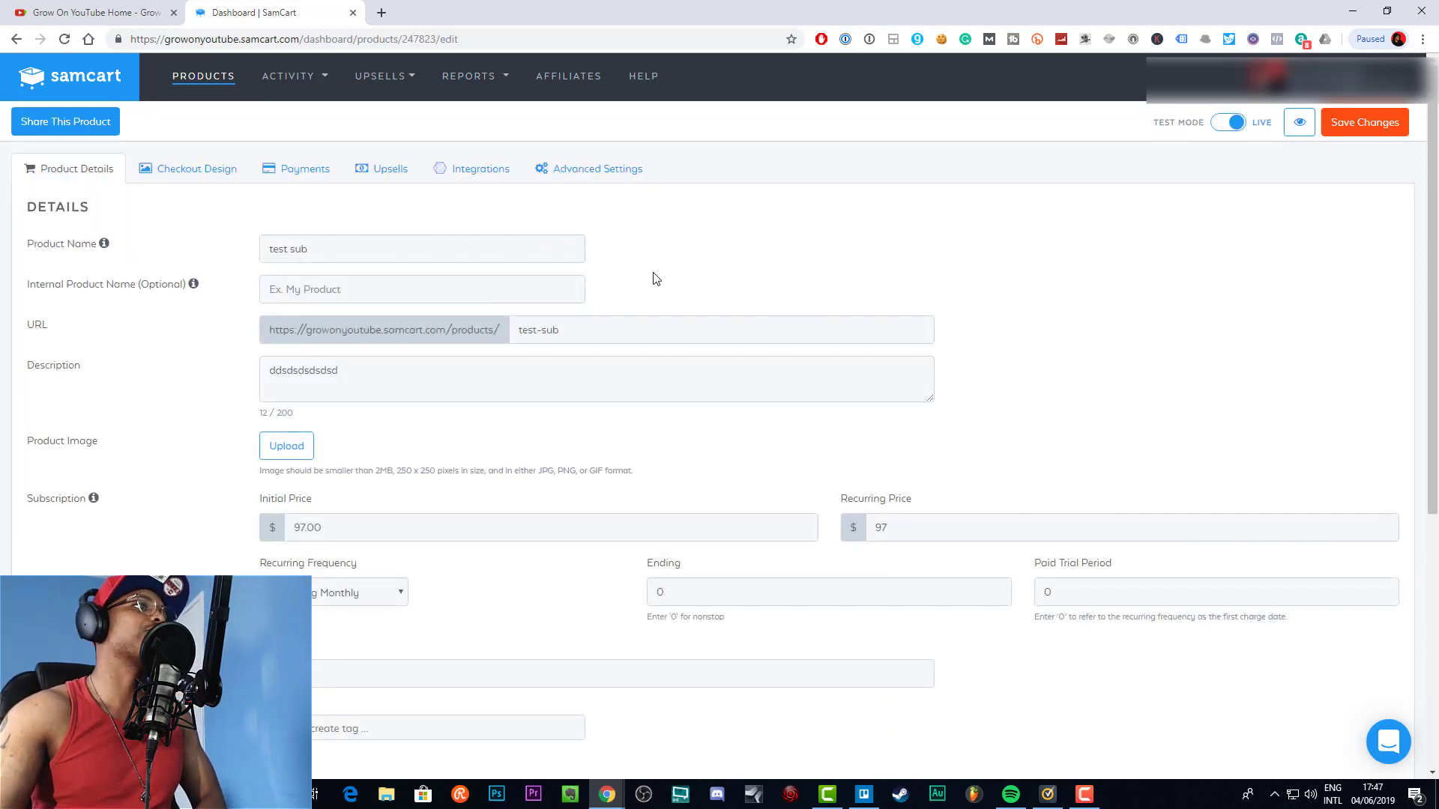
scroll(657, 289, "down", 3)
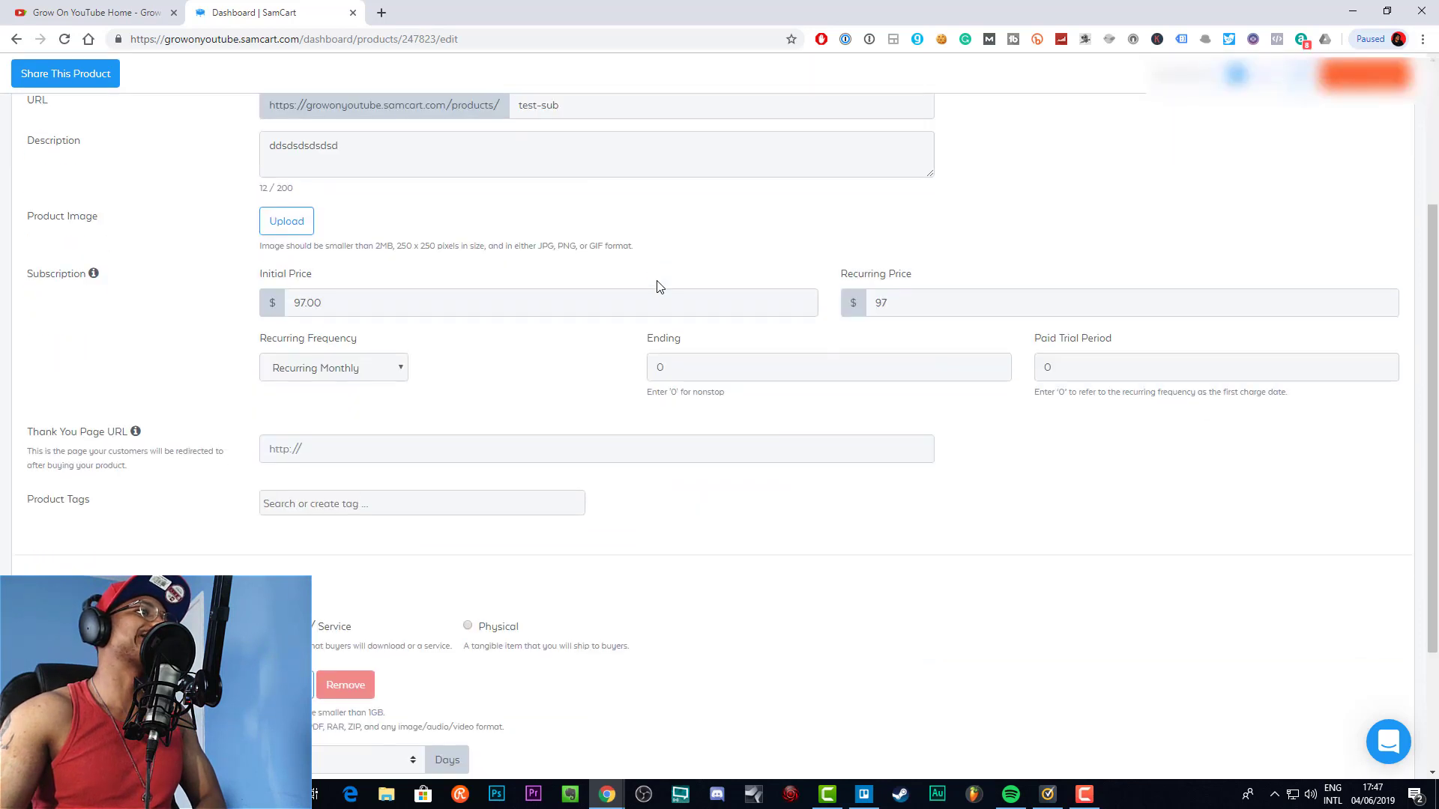
scroll(656, 289, "down", 2)
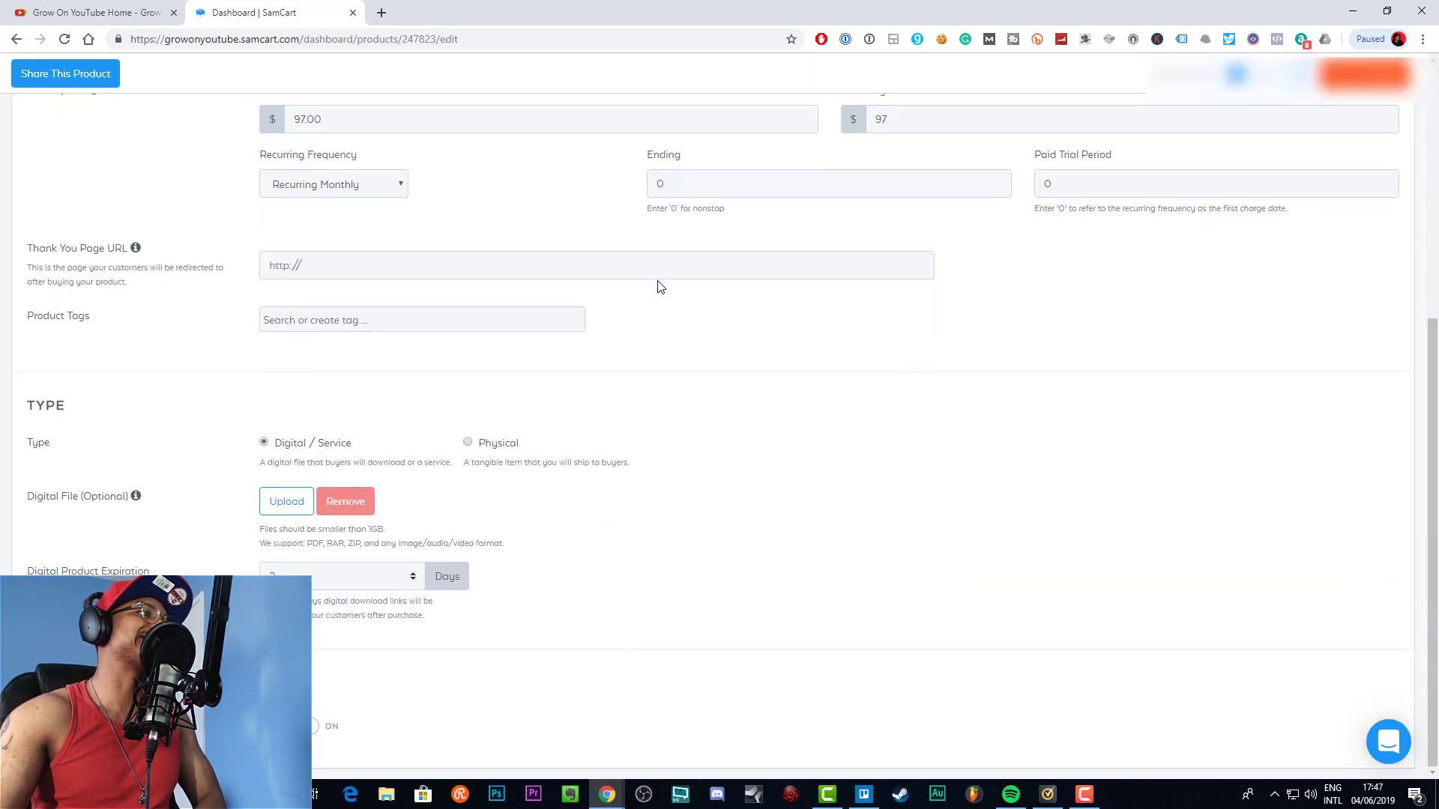
scroll(659, 287, "up", 5)
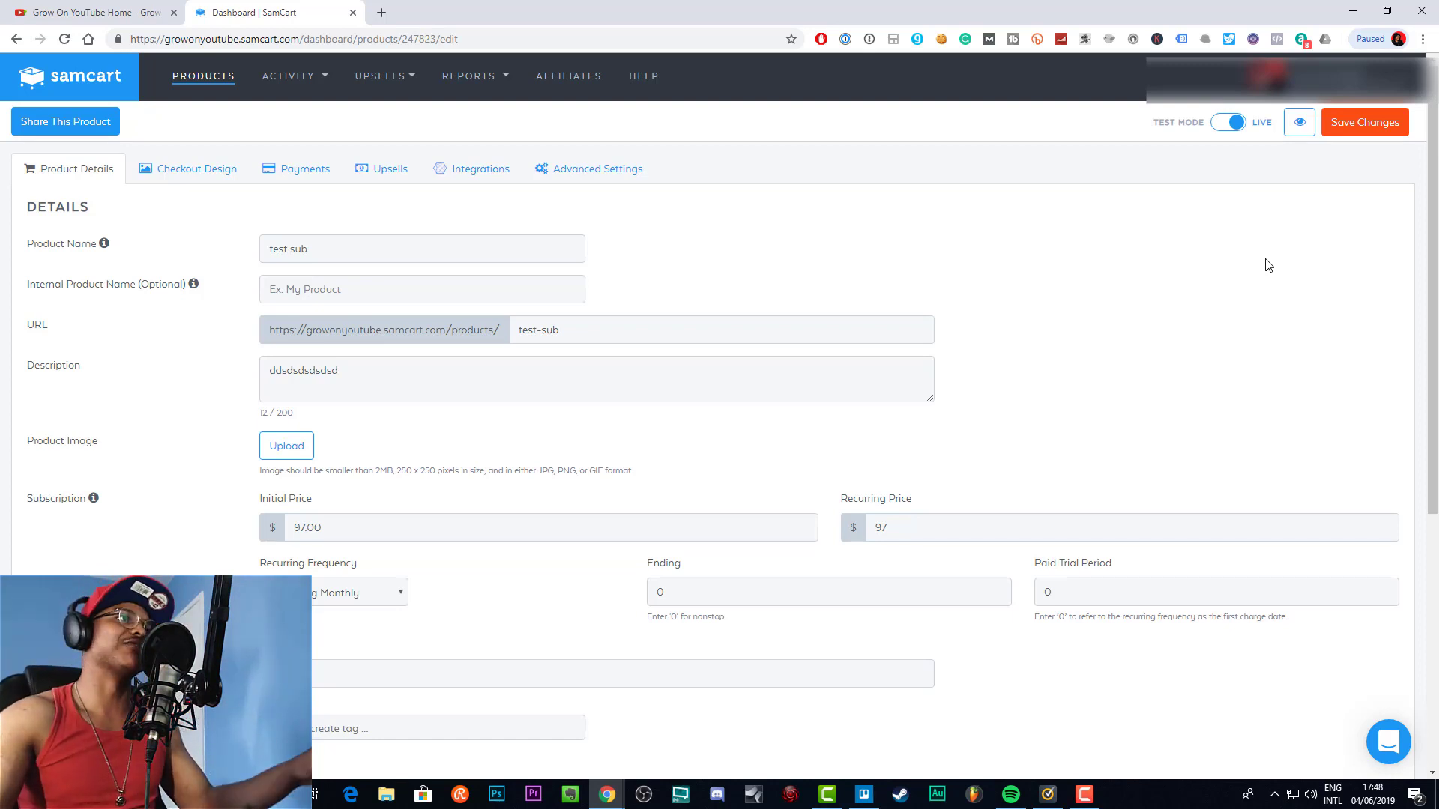
scroll(1173, 322, "down", 5)
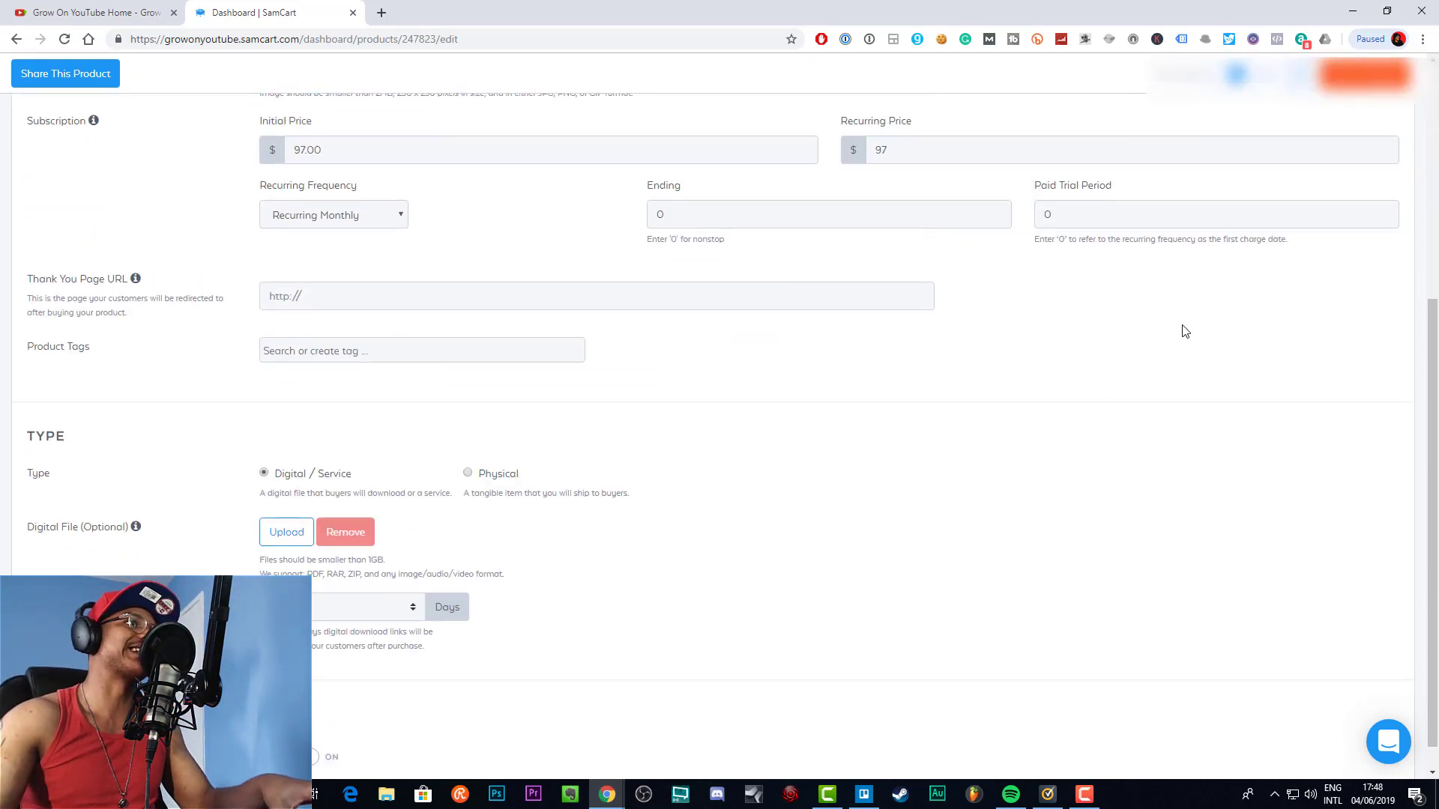
scroll(772, 514, "up", 5)
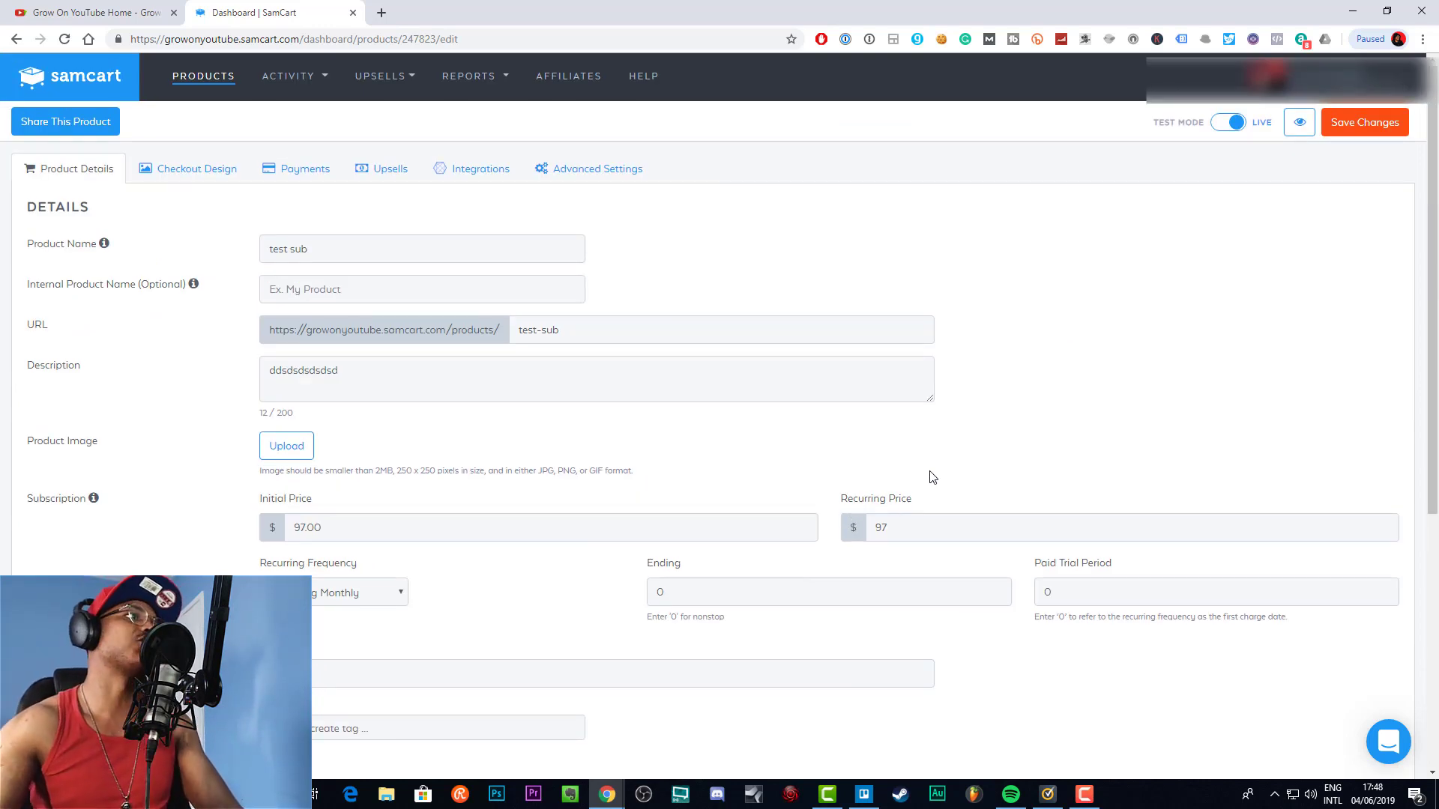
scroll(483, 539, "down", 1)
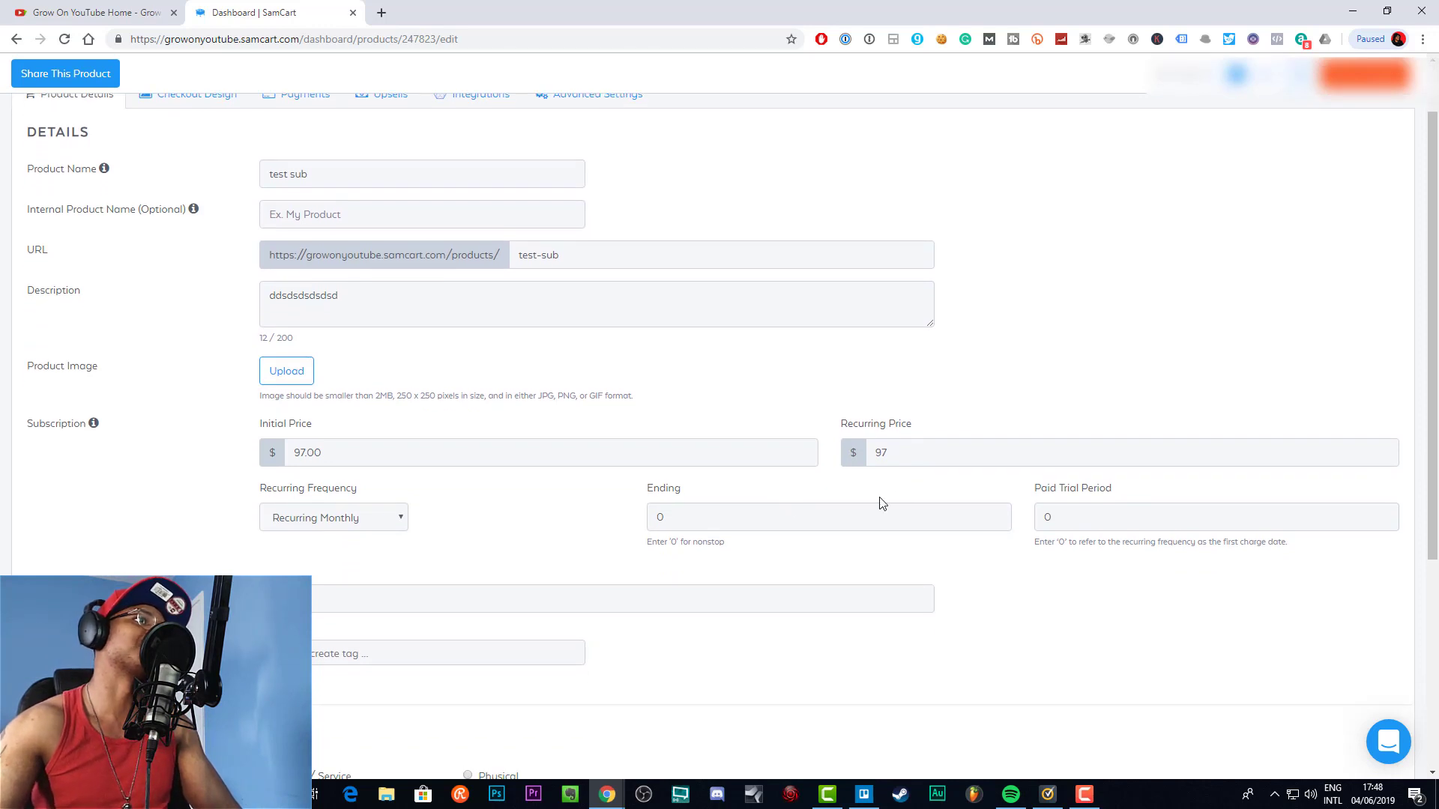